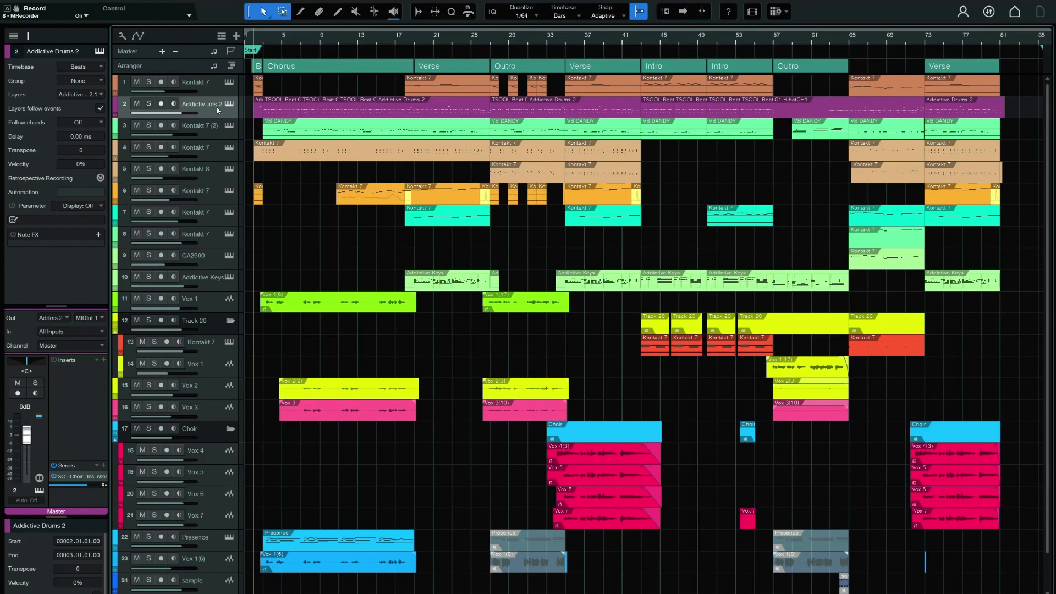
Open the Addictive Drums 2 instrument on track 2, view its Modern Soul and R&B gallery page and return to the Kit page
left_click(225, 107)
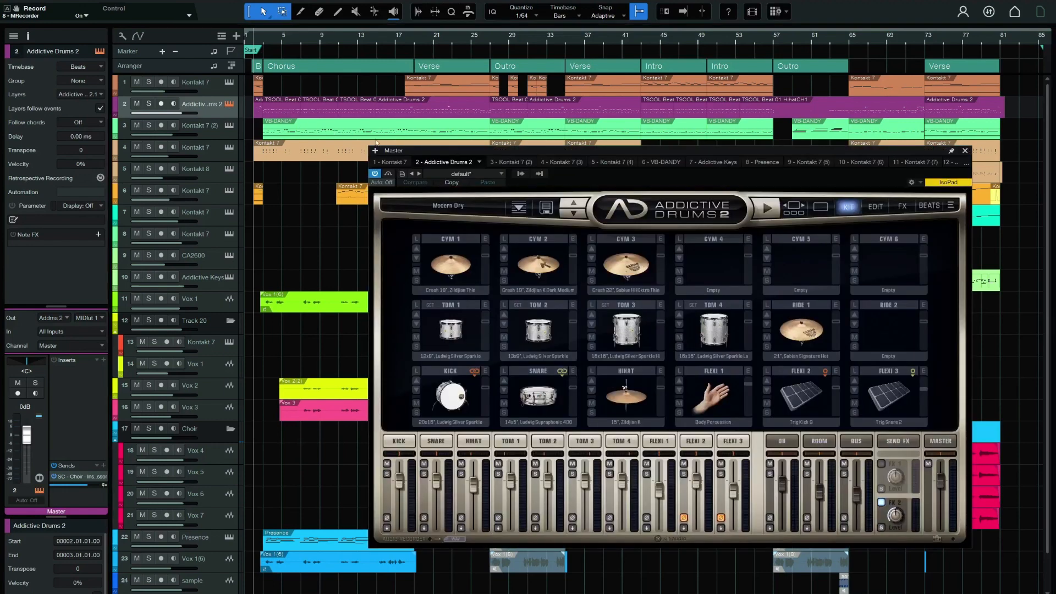
left_click_drag(483, 150, 386, 113)
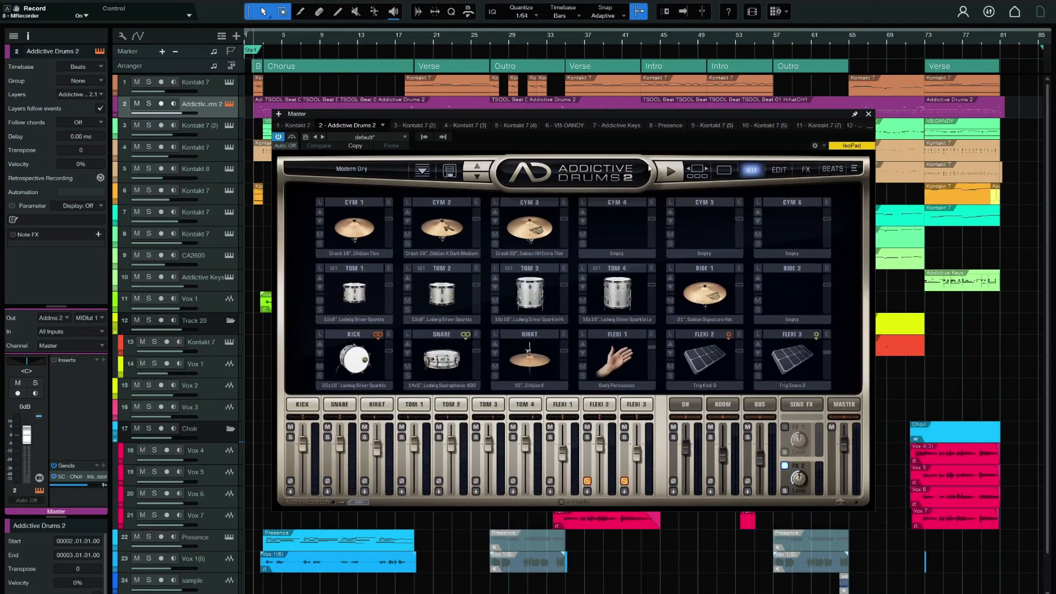
left_click(724, 172)
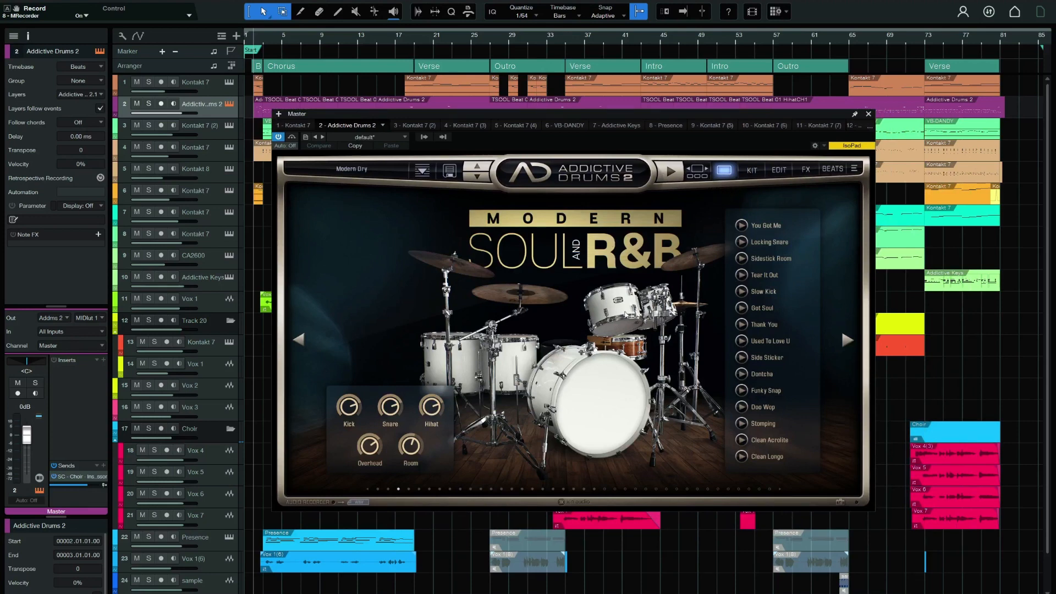
left_click(749, 170)
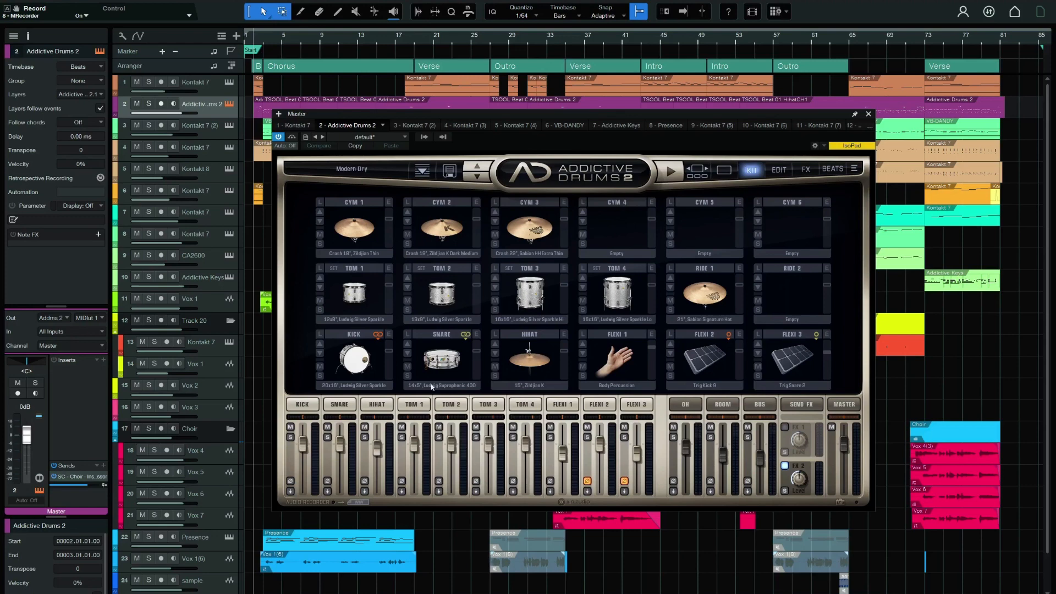
Audition the kick and Toms 1 to 4 of the loaded drum kit
left_click(355, 365)
left_click(355, 295)
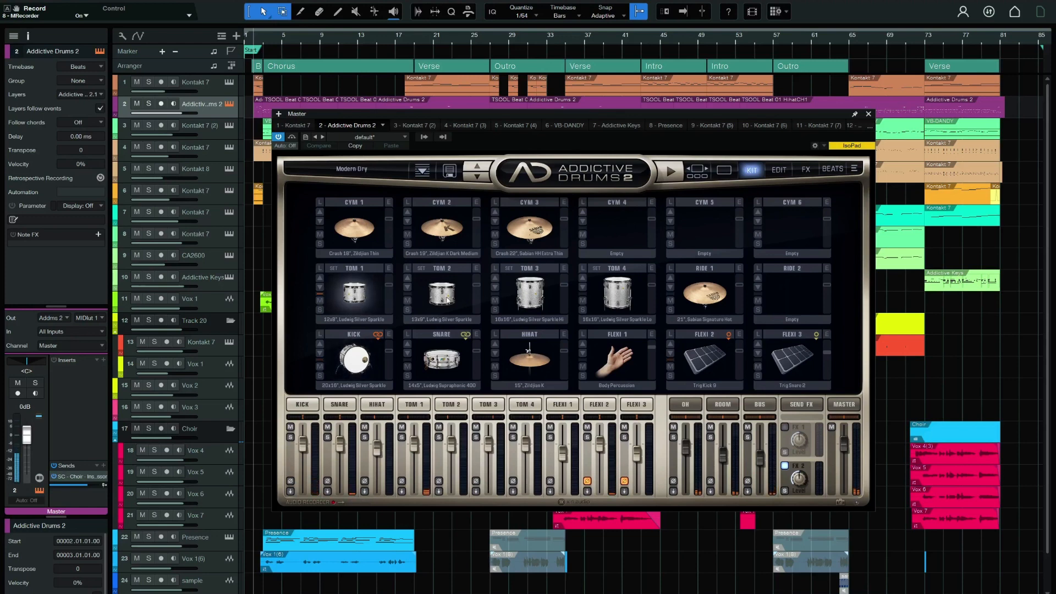
left_click(452, 296)
left_click(545, 295)
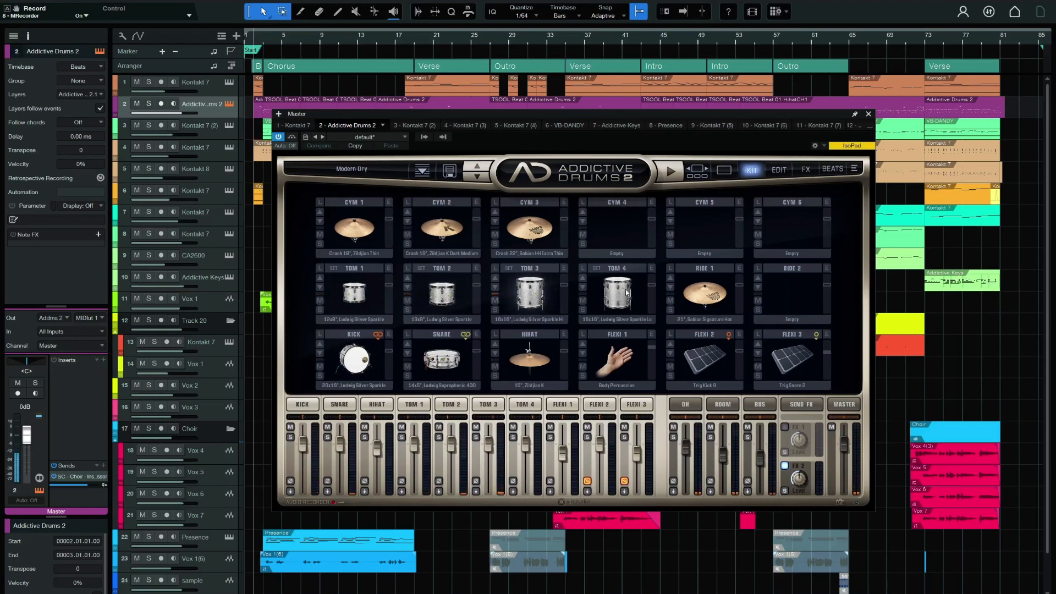
left_click(626, 293)
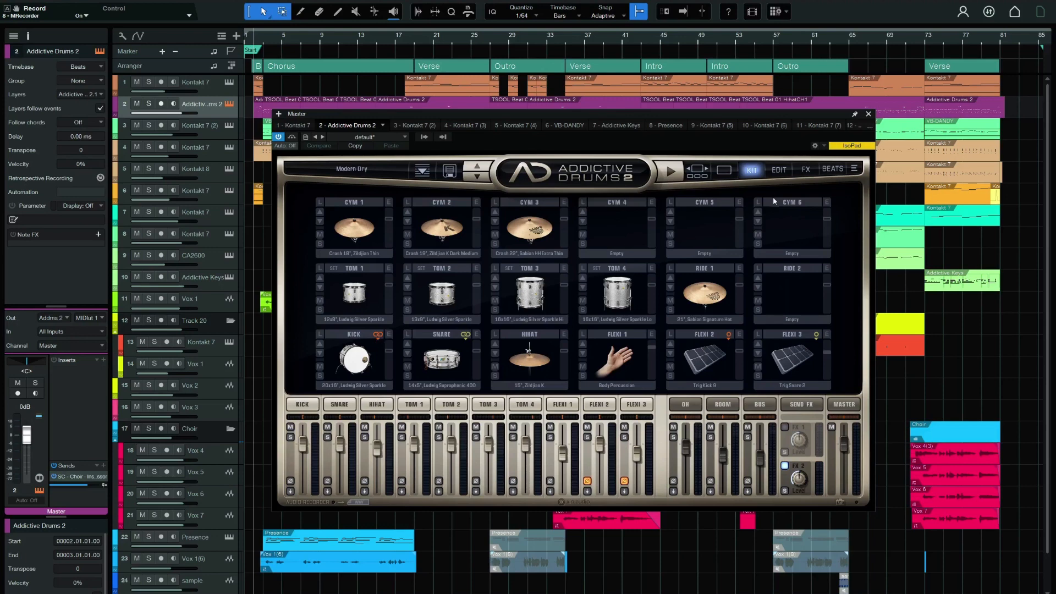
Listen to the Addictive Drums 2 track soloed, and solo track 3 with its Virtual Bassist Dandy instrument open
left_click(148, 104)
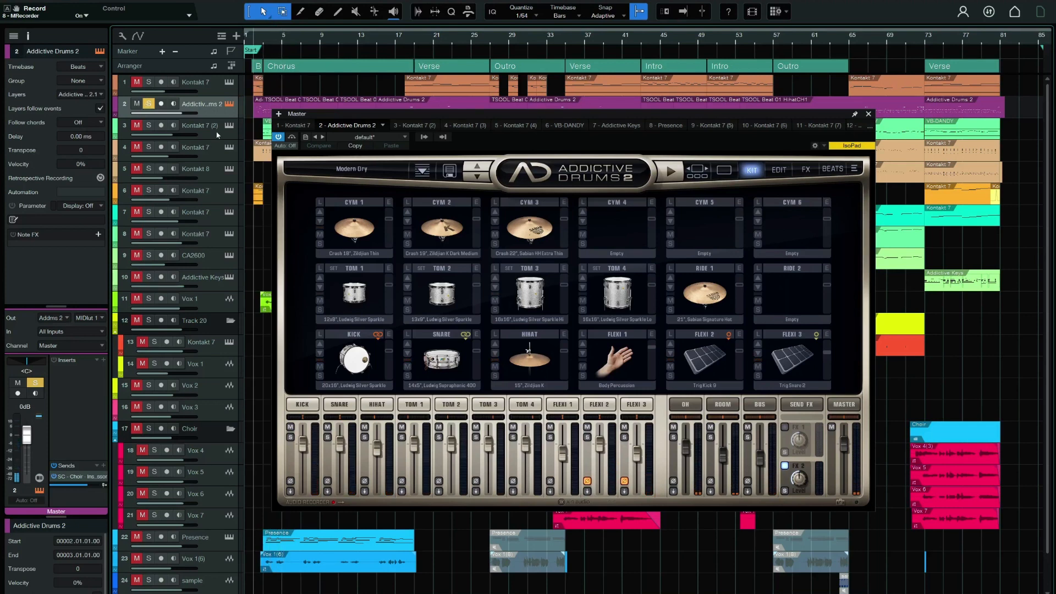
left_click(133, 122)
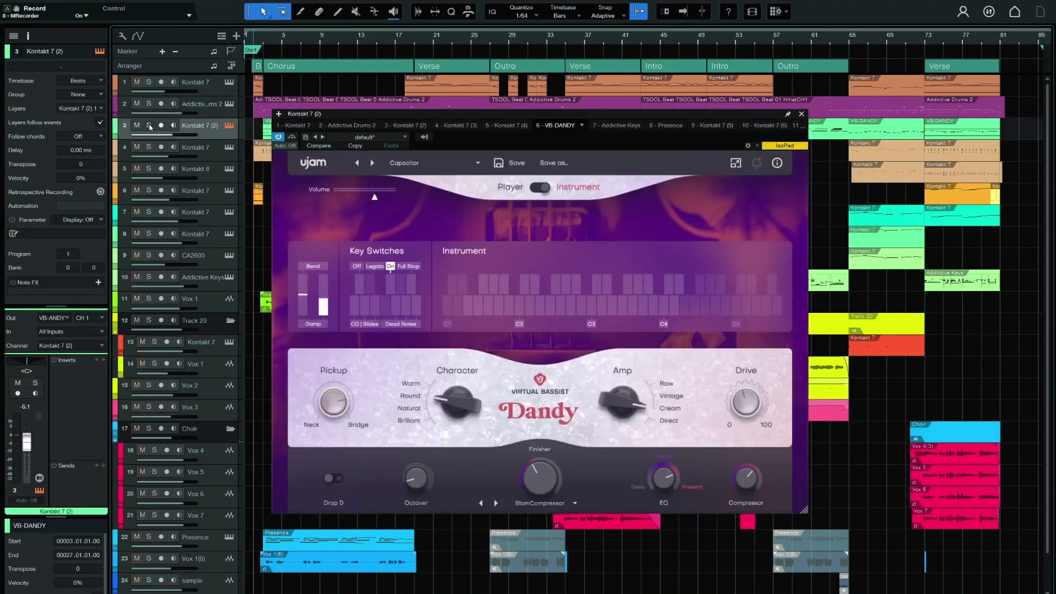
left_click(149, 125)
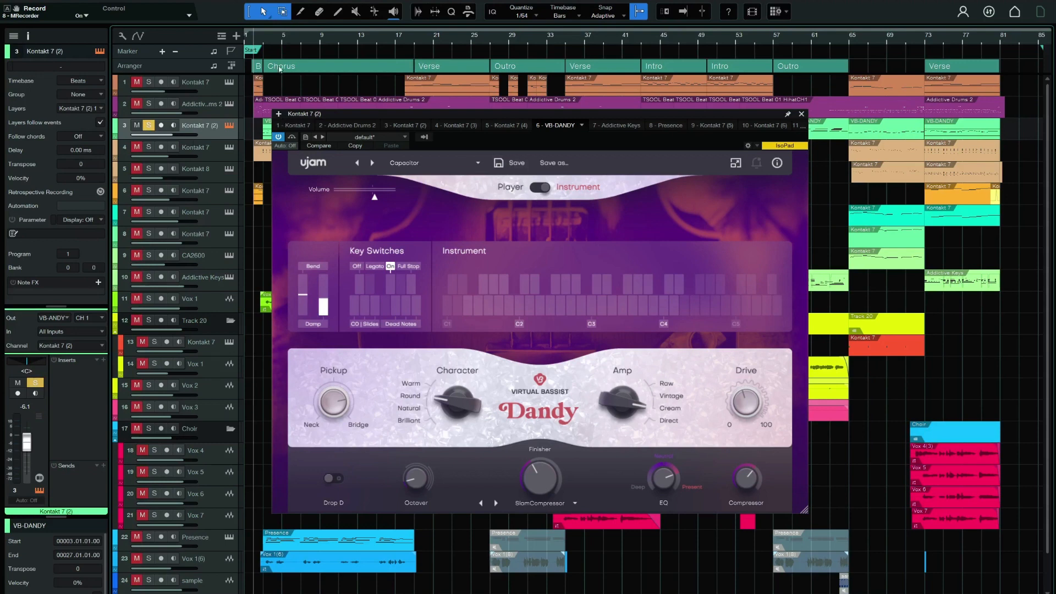
Play the Chorus from bar 3 with the Addictive Drums 2 track soloed alongside the bass, and stop playback
key("e")
key("e")
key("e")
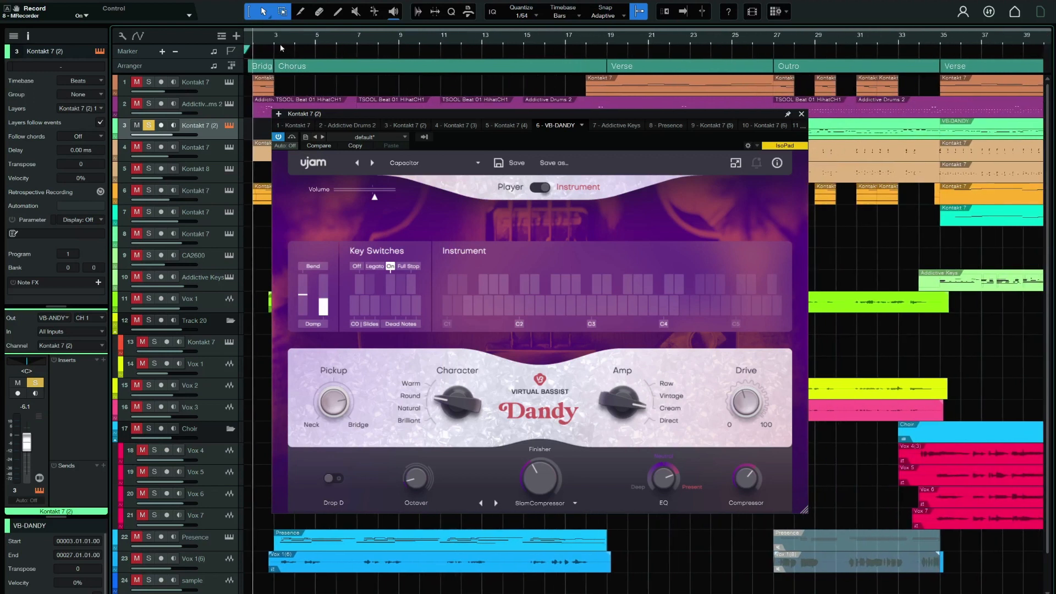
left_click(277, 43)
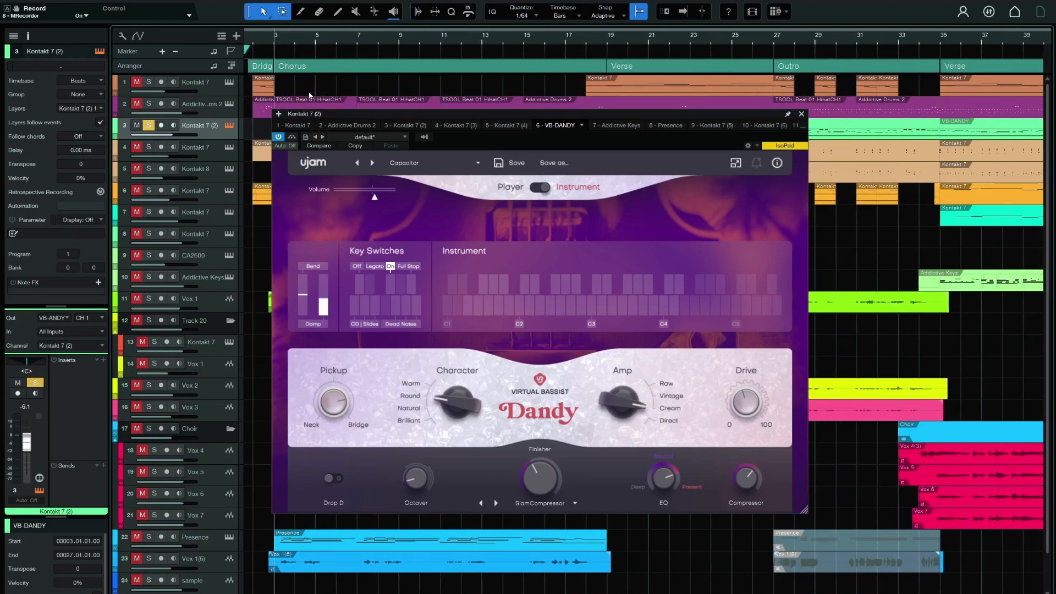
left_click(148, 104)
key("space")
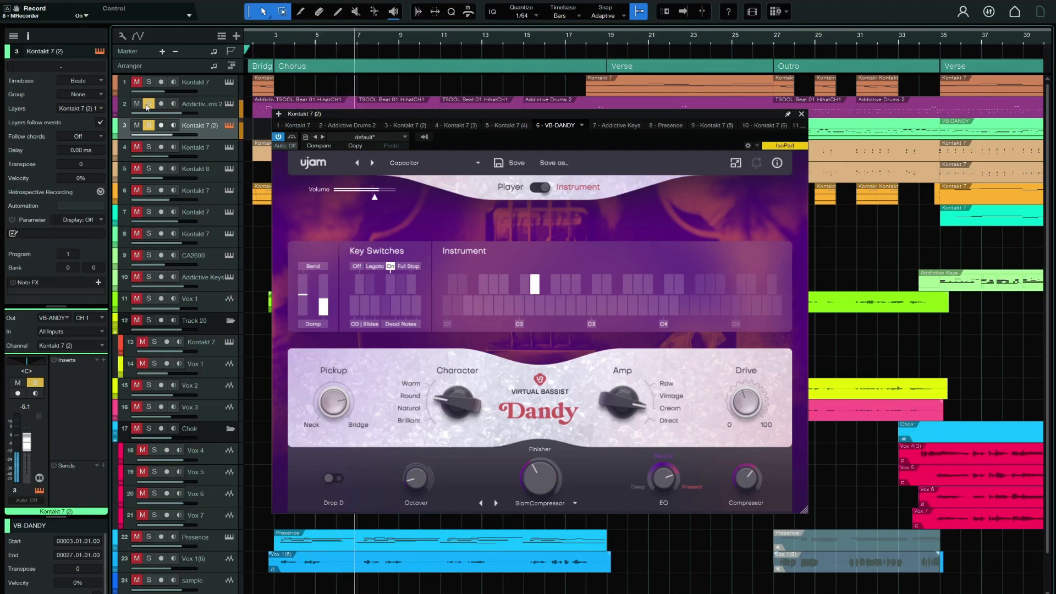
key("space")
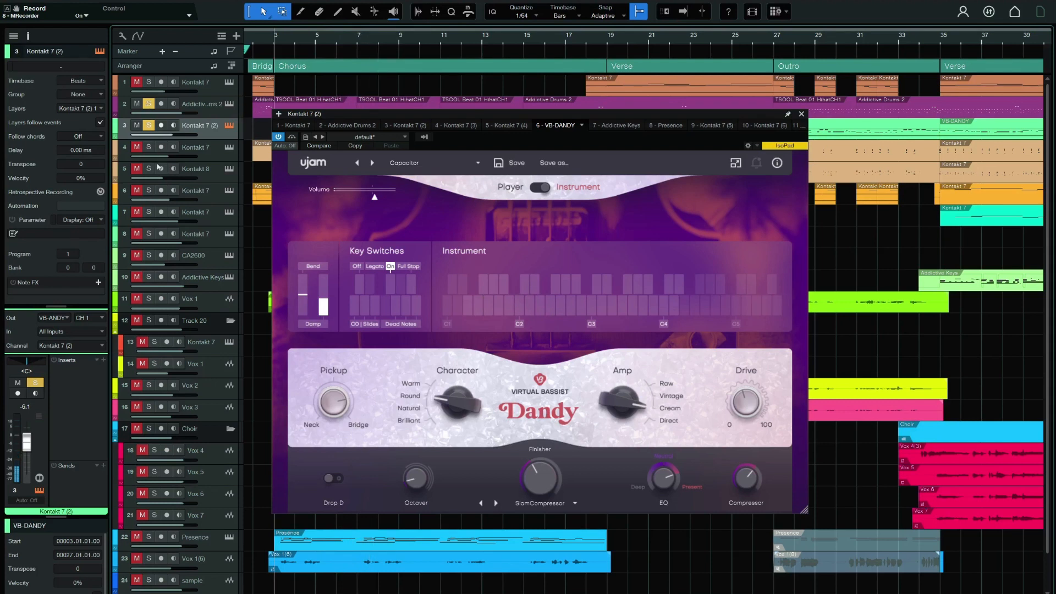
Add track 4 to the solos, open its Kontakt Spike instrument clear of the tracks and listen to it with drums and bass
left_click(148, 146)
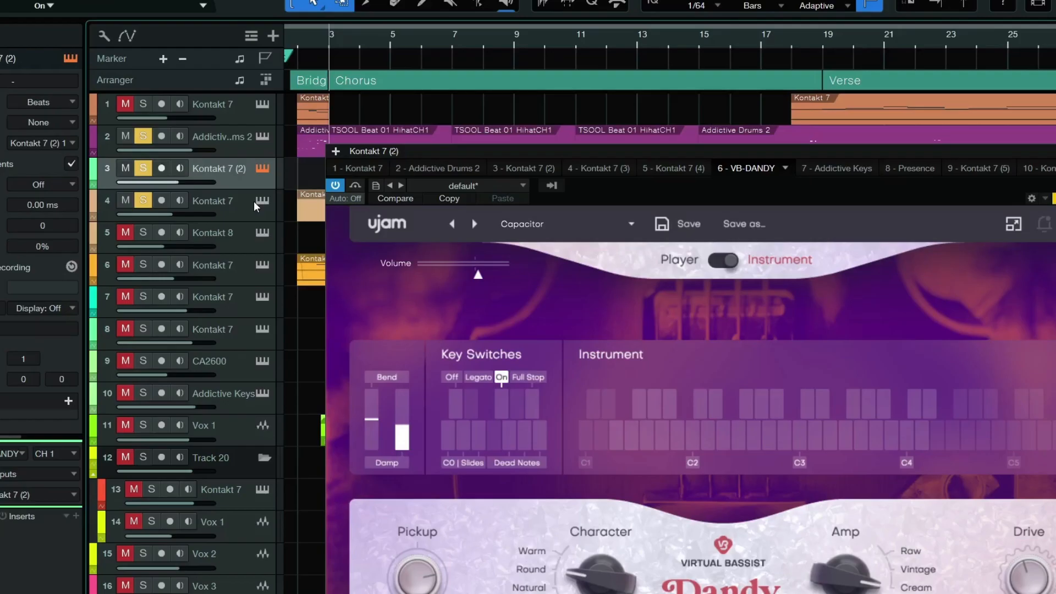
left_click(224, 148)
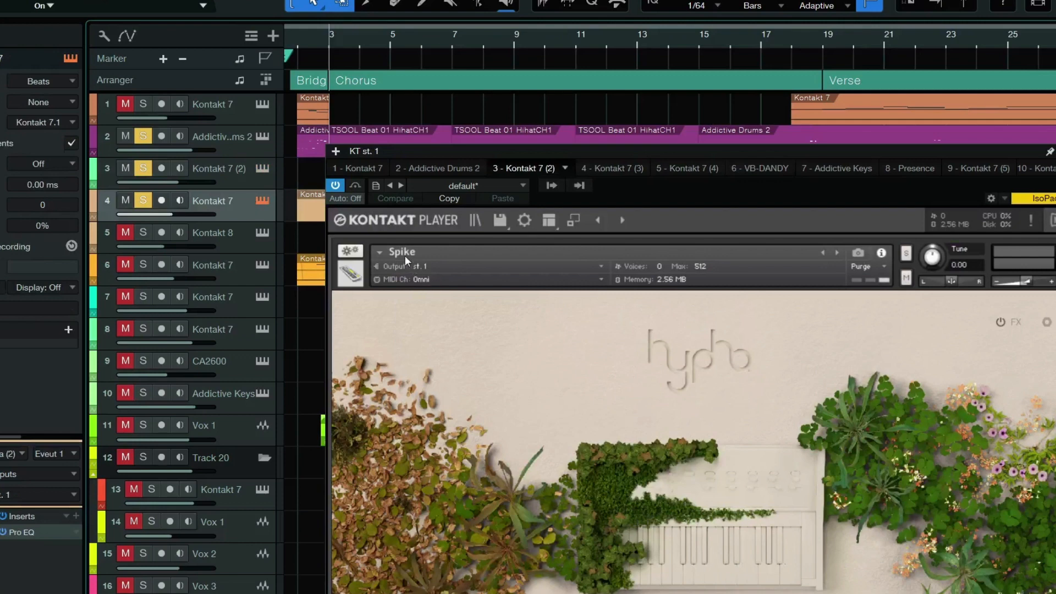
left_click_drag(392, 150, 682, 193)
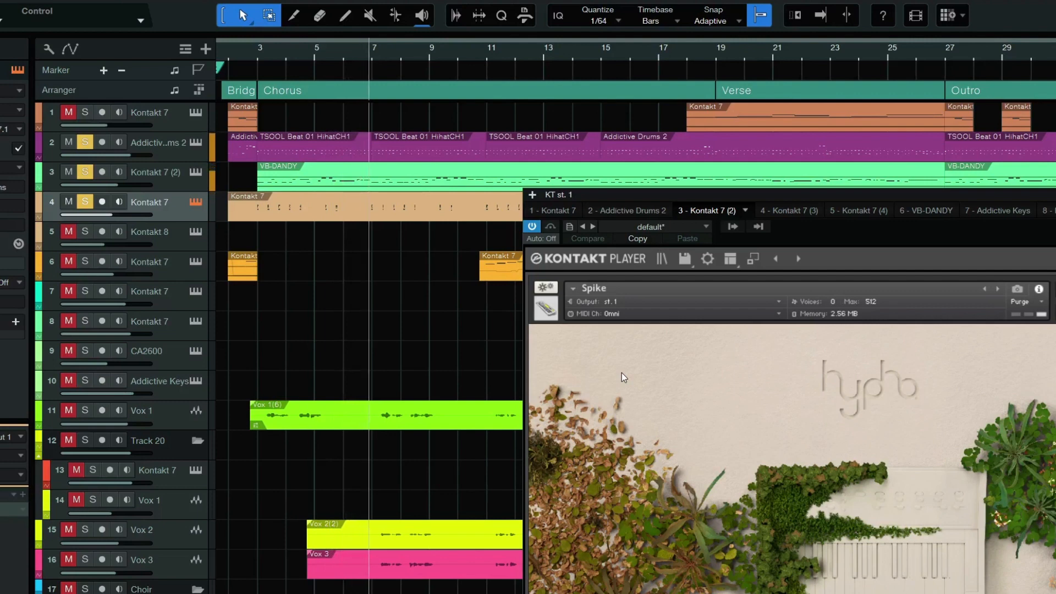
key("space")
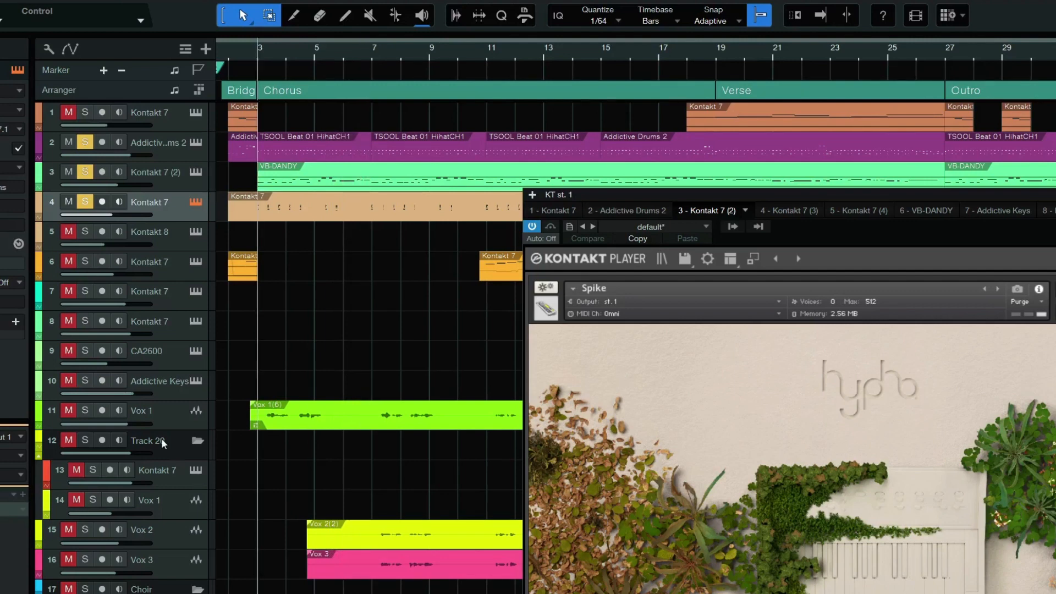
Add Vox 1 to the soloed tracks and show the Vocoder insert of the Vox 1(6) channel
left_click(85, 411)
scroll(89, 414, "down", 2)
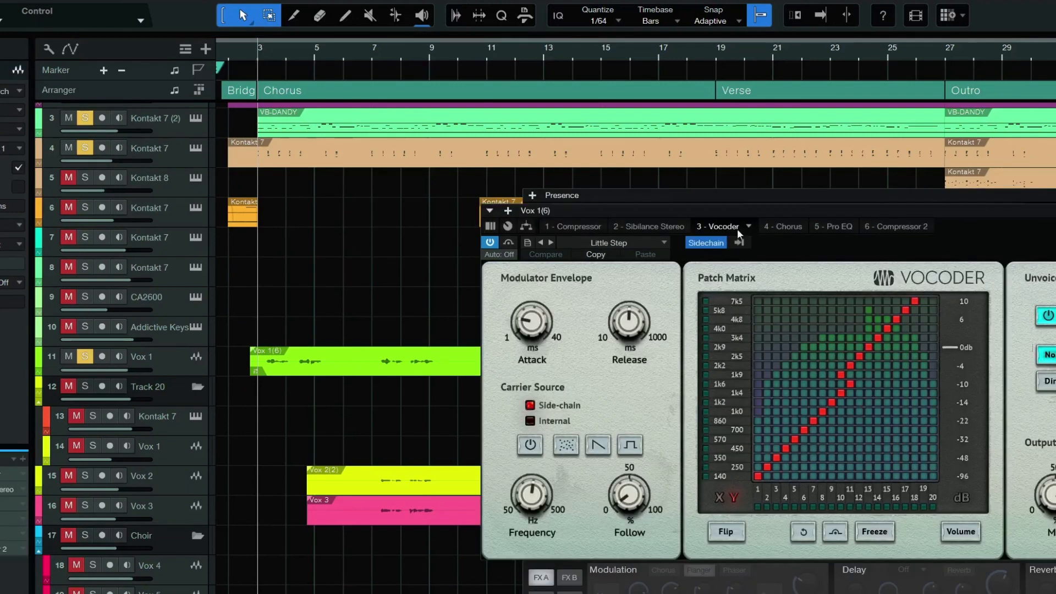
left_click_drag(732, 210, 559, 183)
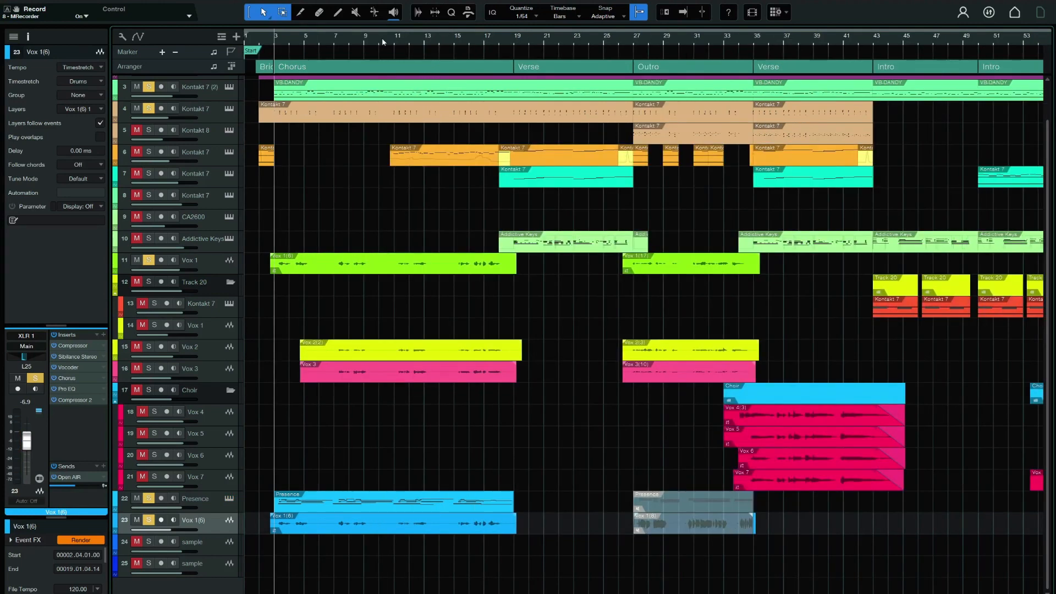
Place the playhead at the start of track 6's clip just before bar 11 and clear all track solos
left_click_drag(382, 38, 392, 49)
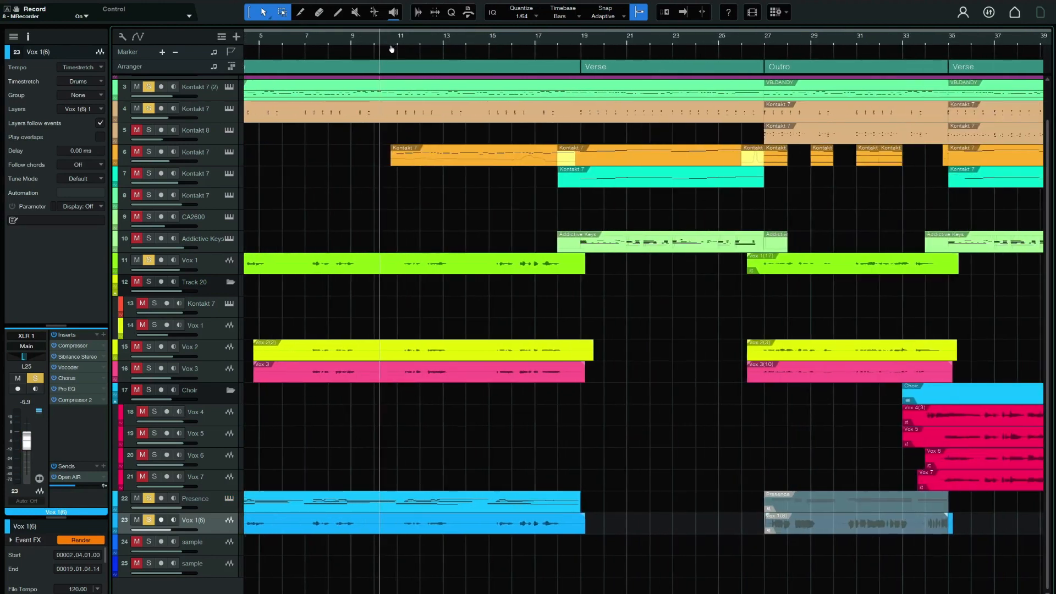
left_click(389, 40)
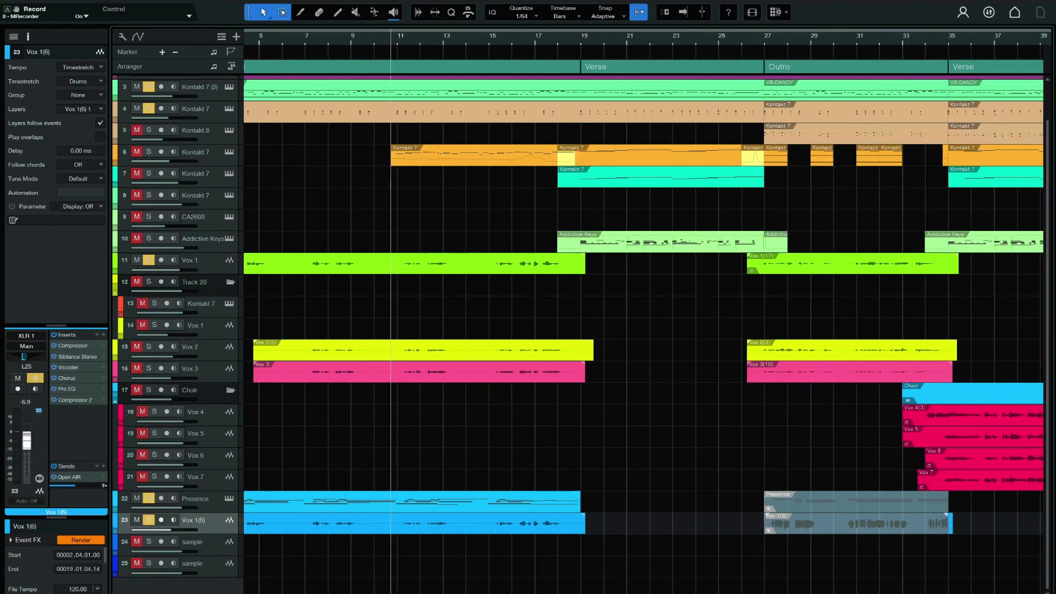
key("ctrl+shift+s")
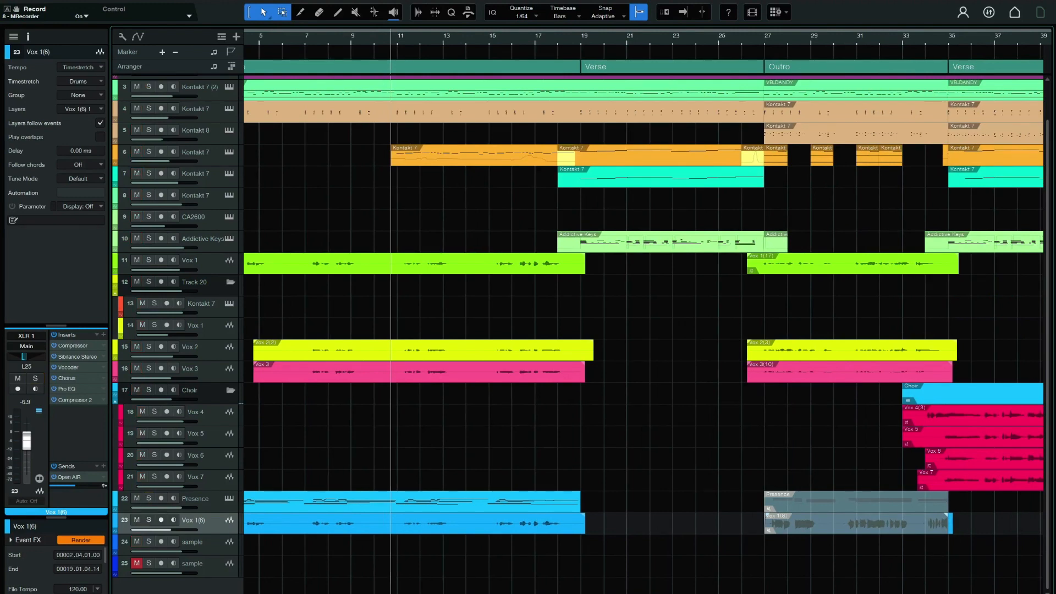
Open the Kontakt Eat FM instrument on track 6 and play it soloed, first alone and again with tracks 2 to 5
left_click(149, 152)
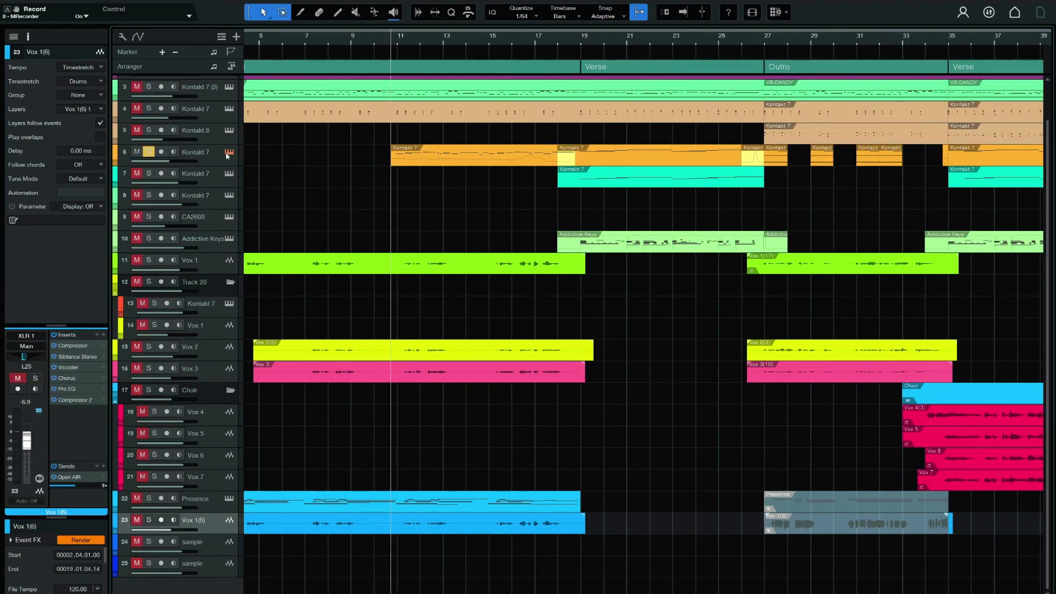
left_click(229, 152)
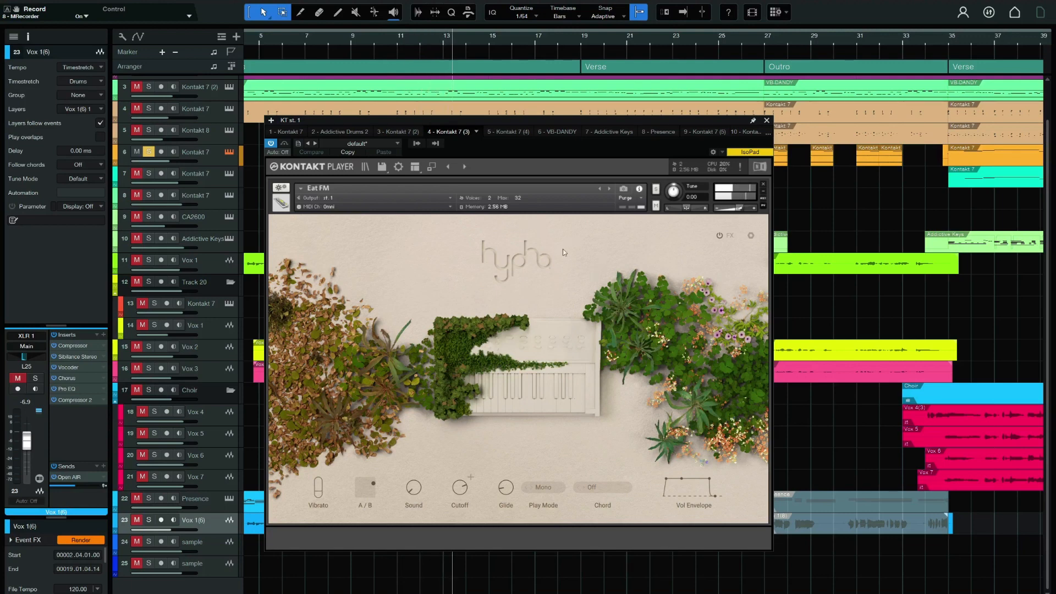
key("space")
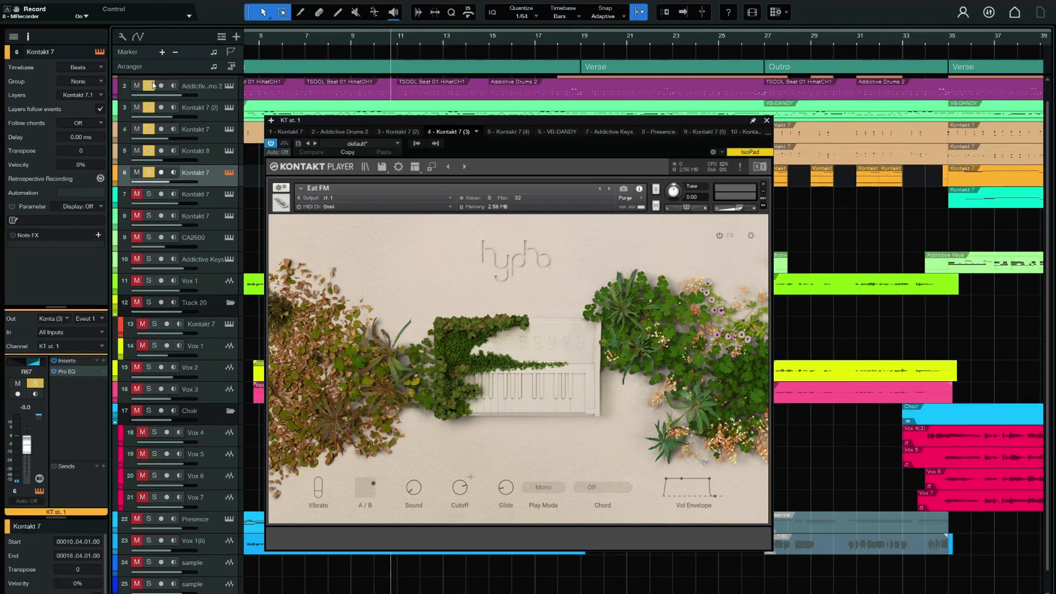
key("space")
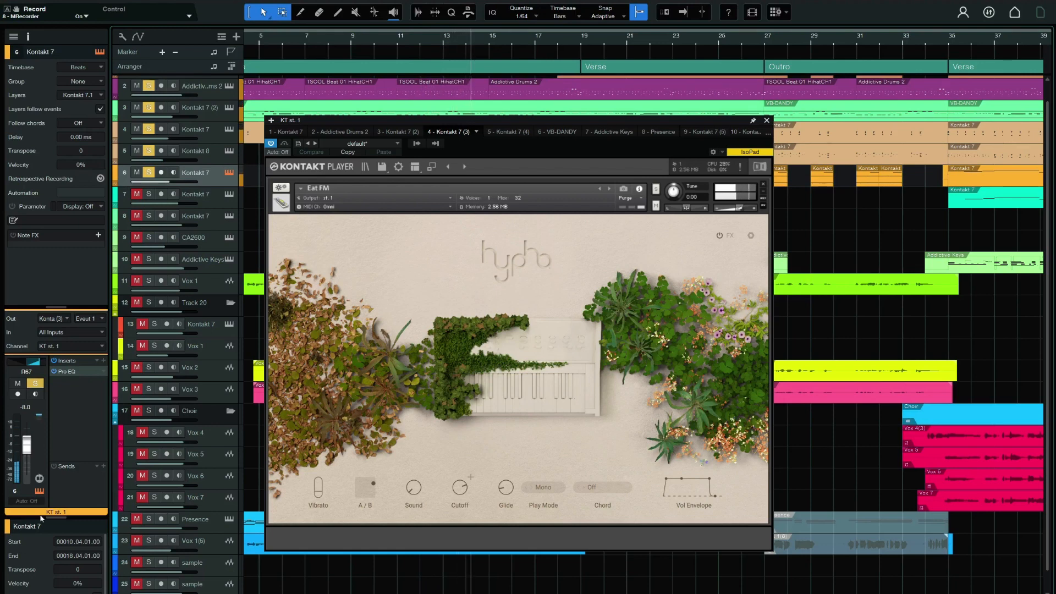
Clear all track solos and close the Eat FM instrument window
key("shift+s")
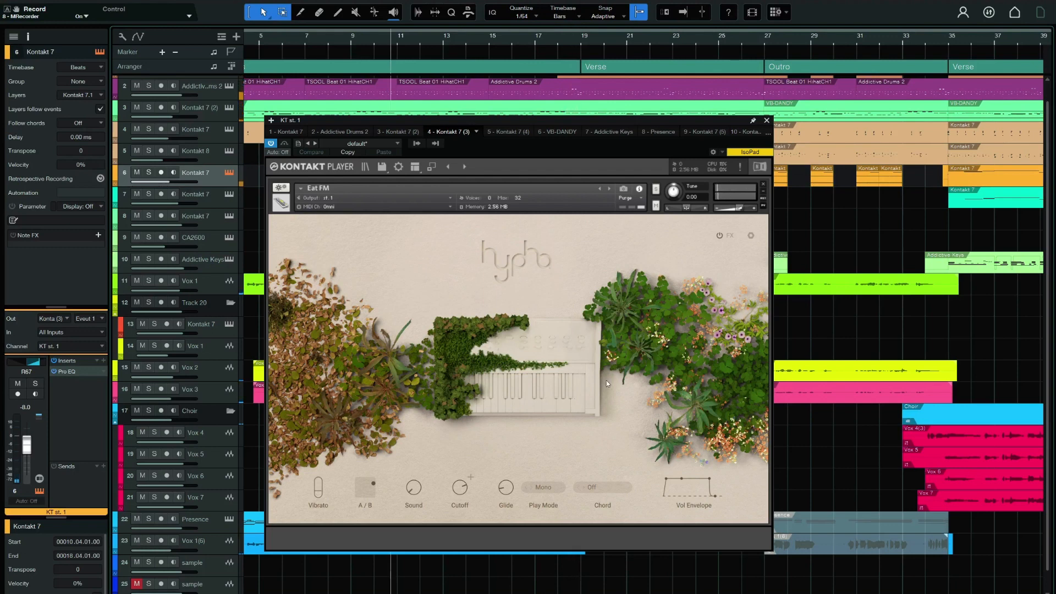
left_click(767, 122)
scroll(626, 232, "up", 1)
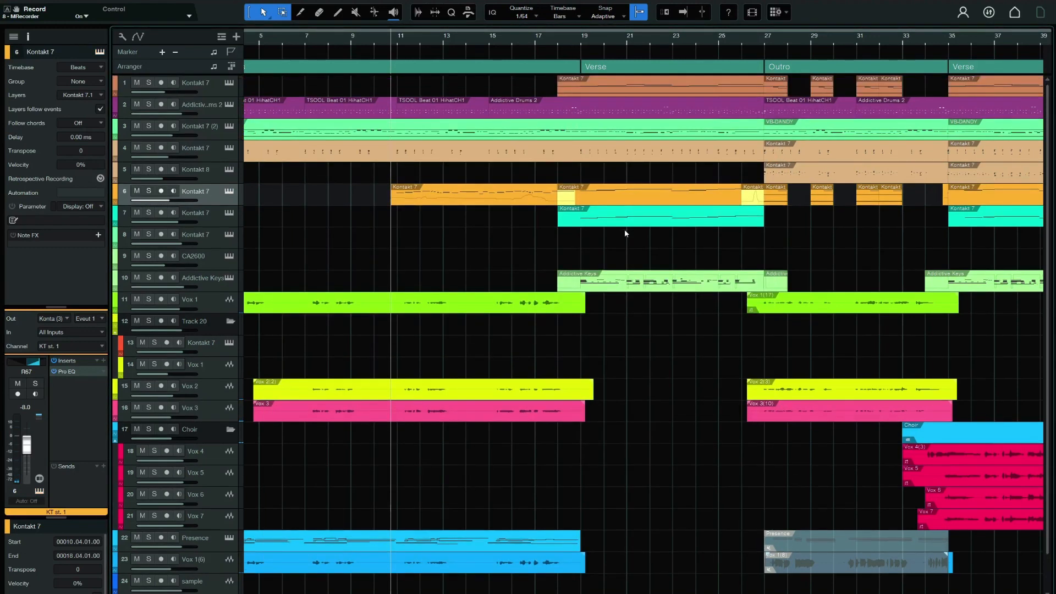
Place the playhead at the start of the Verse at bar 19 and open track 1's Kontakt Elevator Keys instrument
left_click(579, 44)
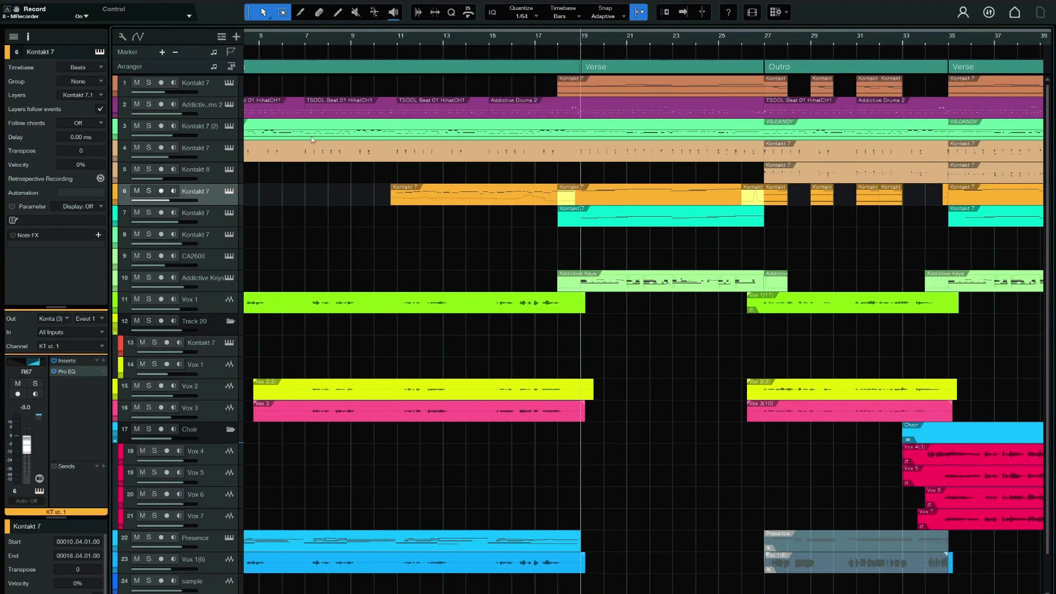
left_click(208, 94)
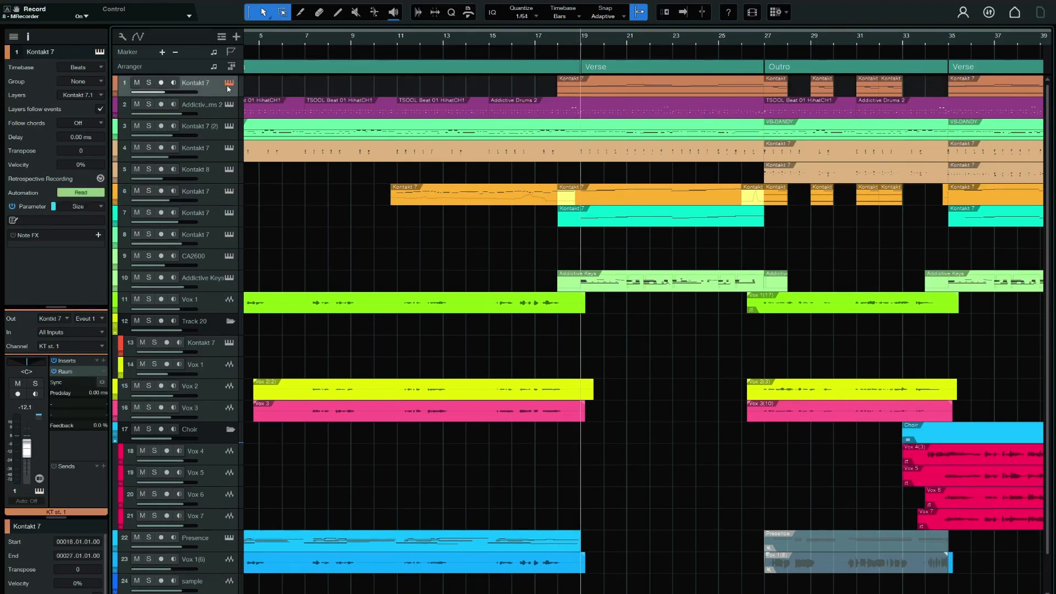
left_click(229, 87)
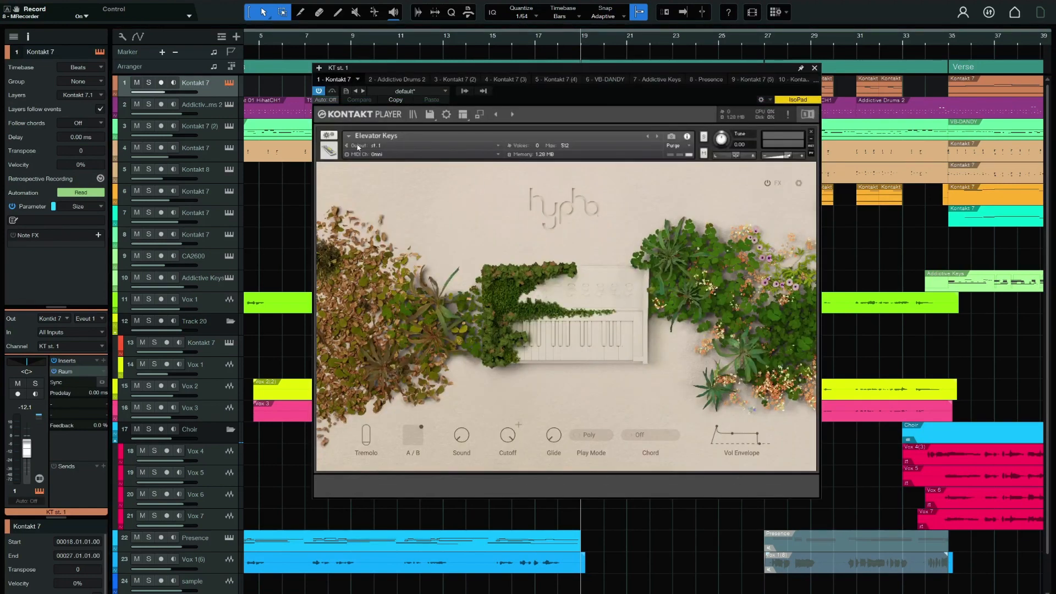
left_click_drag(387, 72, 426, 156)
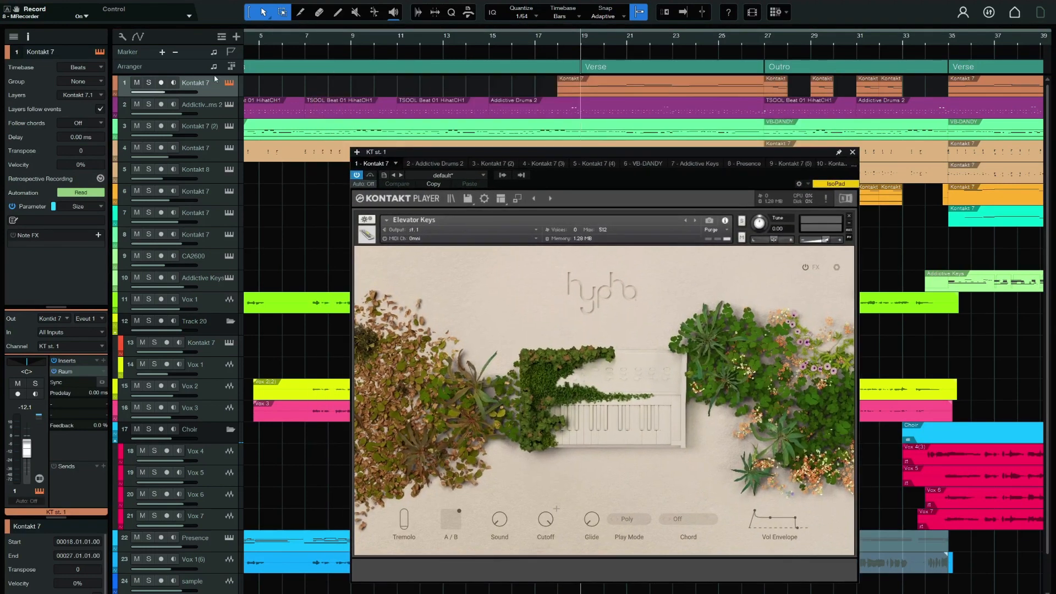
Play track 1 soloed from the start of the Verse, stop playback and move the instrument window clear of the upper tracks
left_click(149, 83)
key("space")
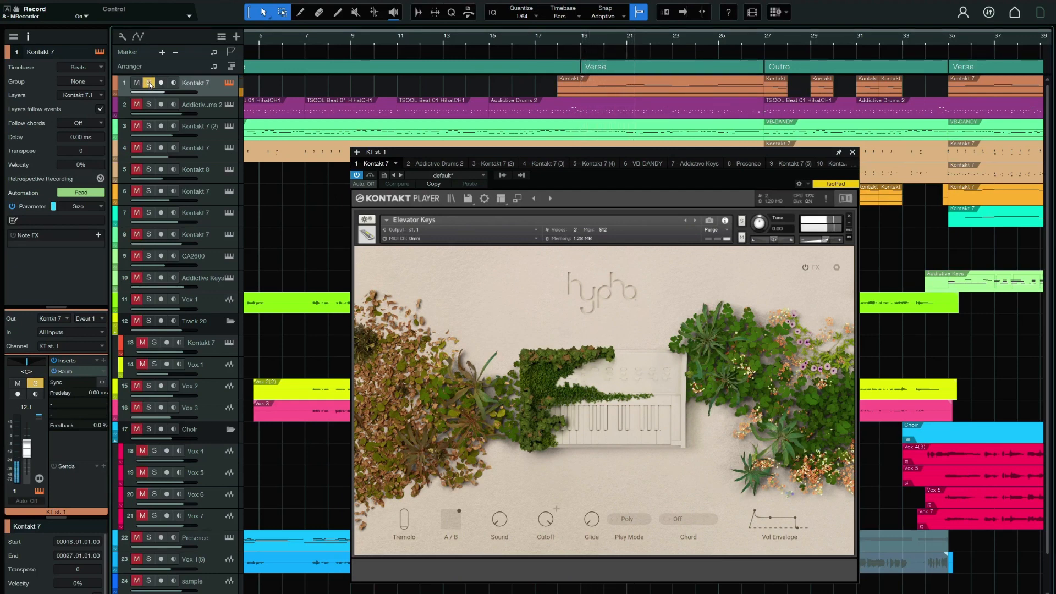
key("space")
left_click_drag(767, 155, 761, 284)
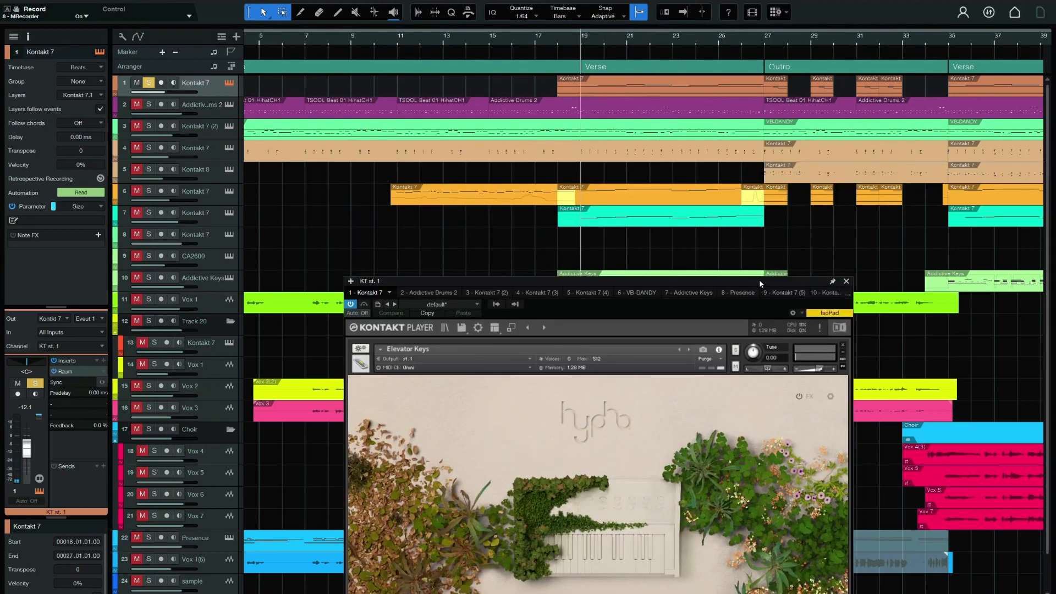
Solo tracks 6 and 7 alongside track 1, and open track 7's Kontakt Rainforest instrument below the upper tracks
left_click(150, 192)
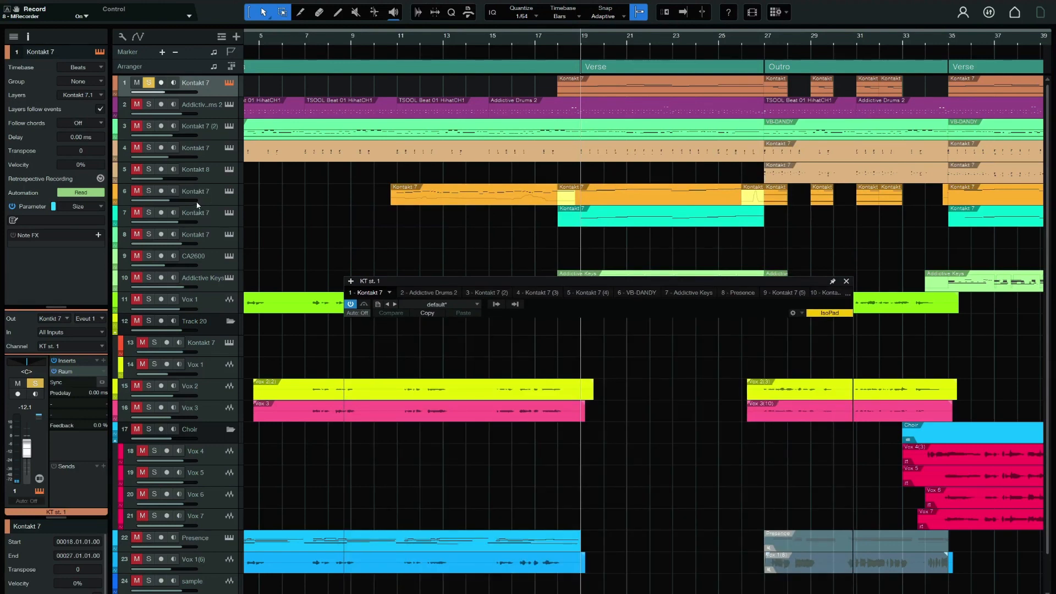
left_click(197, 204)
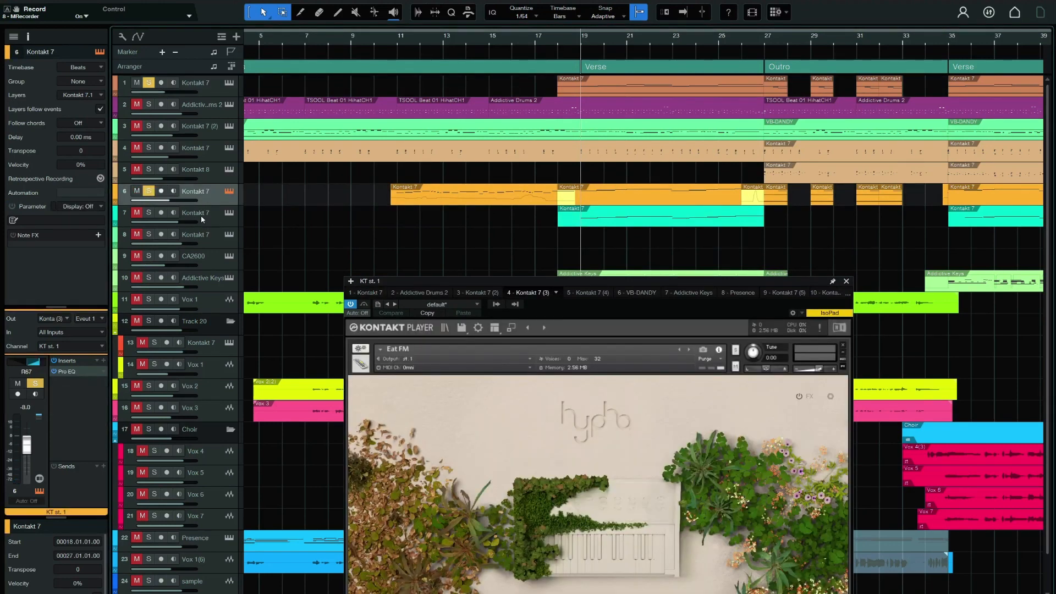
left_click(148, 214)
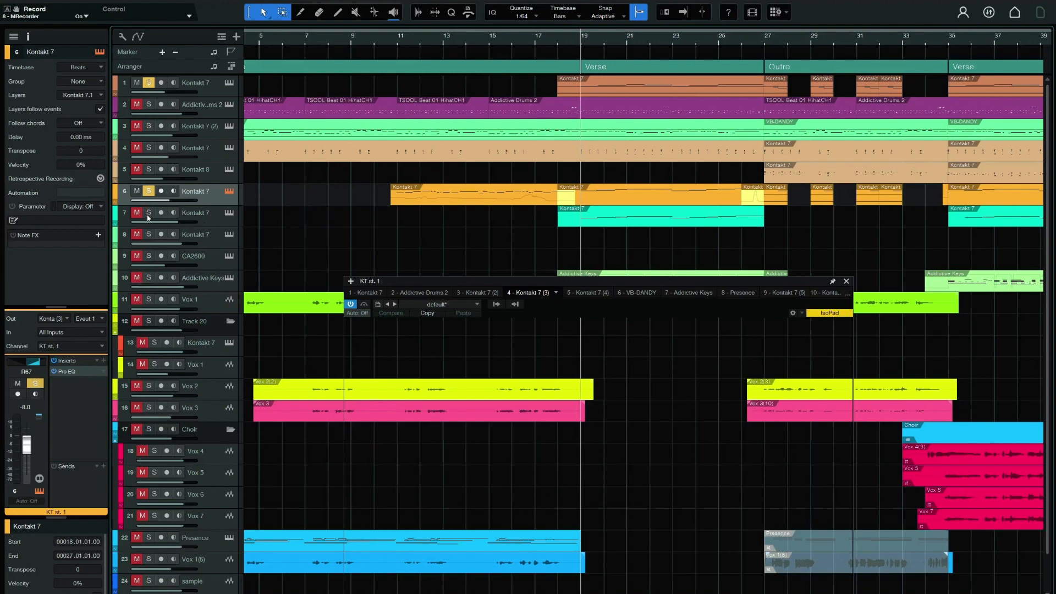
left_click(148, 218)
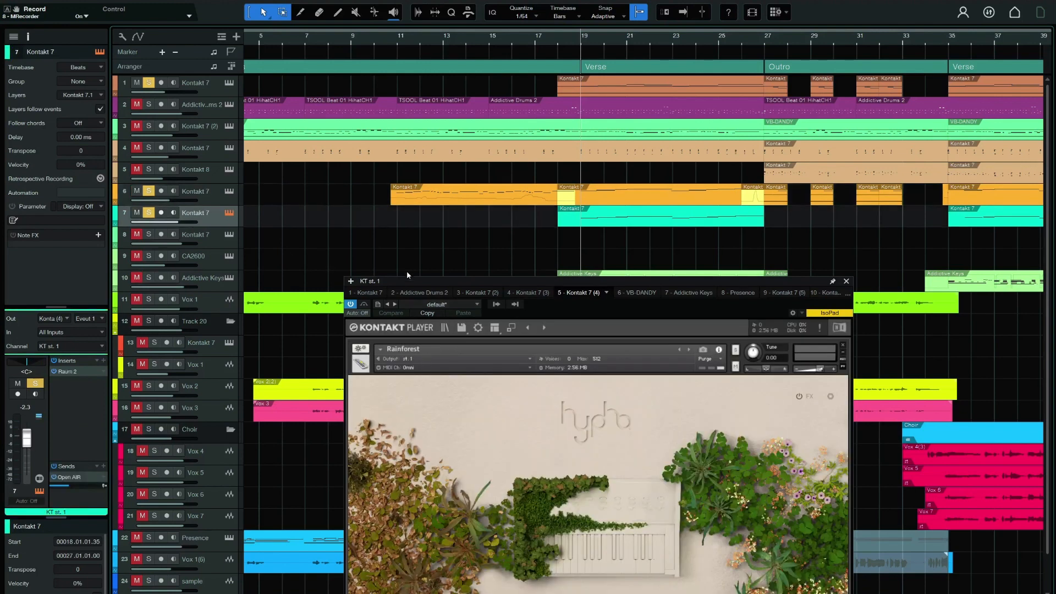
left_click_drag(407, 275, 410, 254)
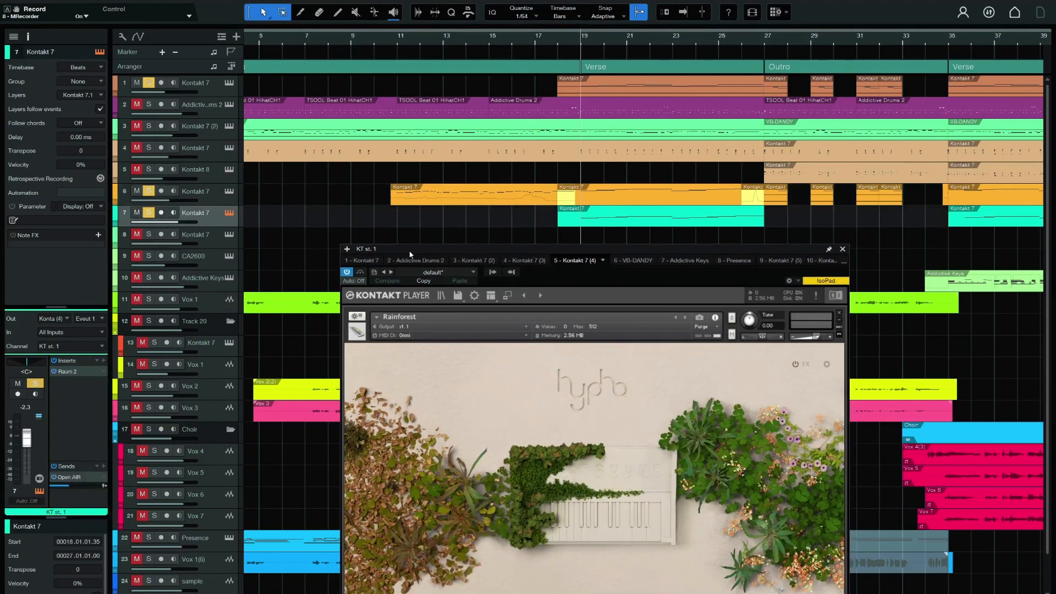
Play soloed tracks 1, 6 and 7 from the start of the Verse, stop playback and select track 1
key("space")
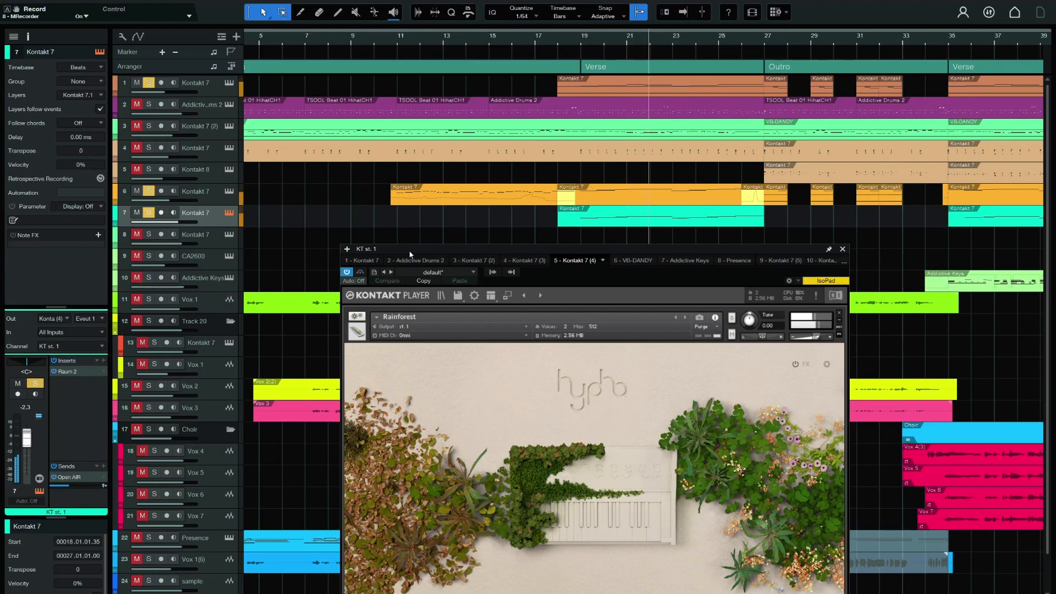
key("space")
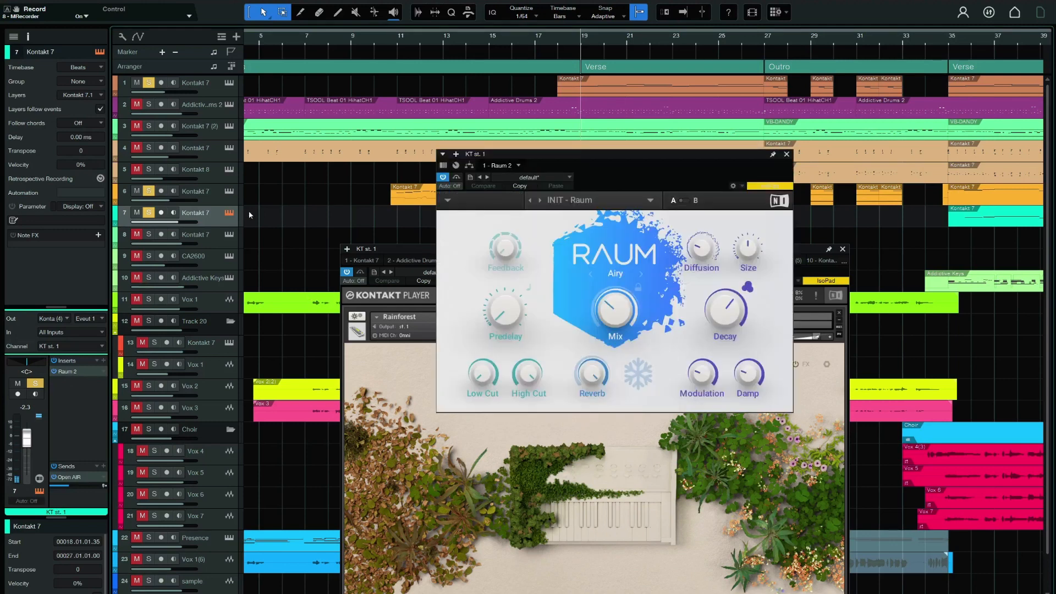
left_click(215, 88)
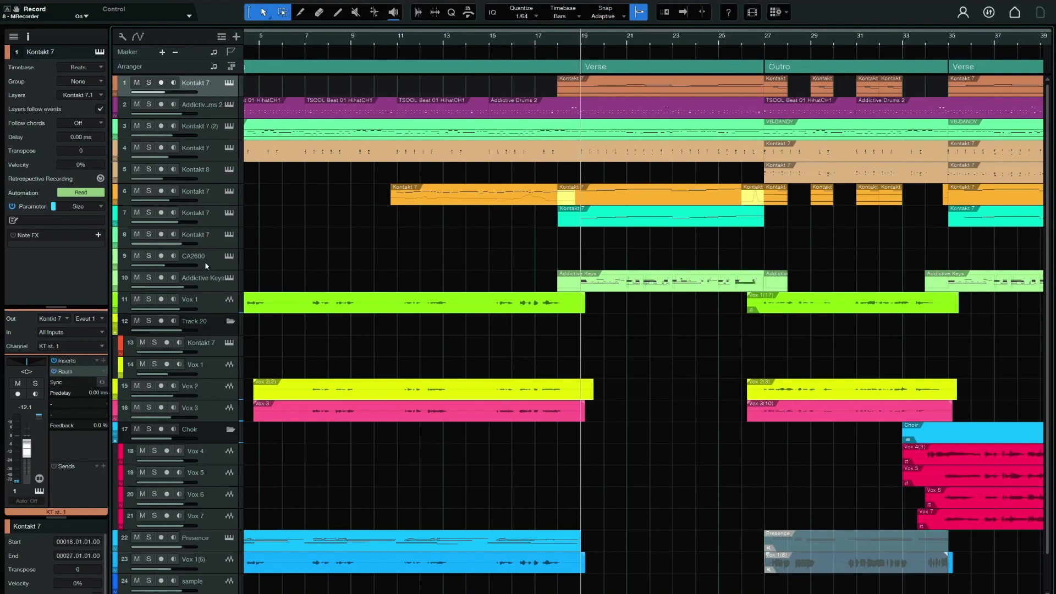
Open track 10's Addictive Keys instrument and listen to the track soloed in the Verse, clearing the solo at the end
left_click(209, 281)
left_click(230, 279)
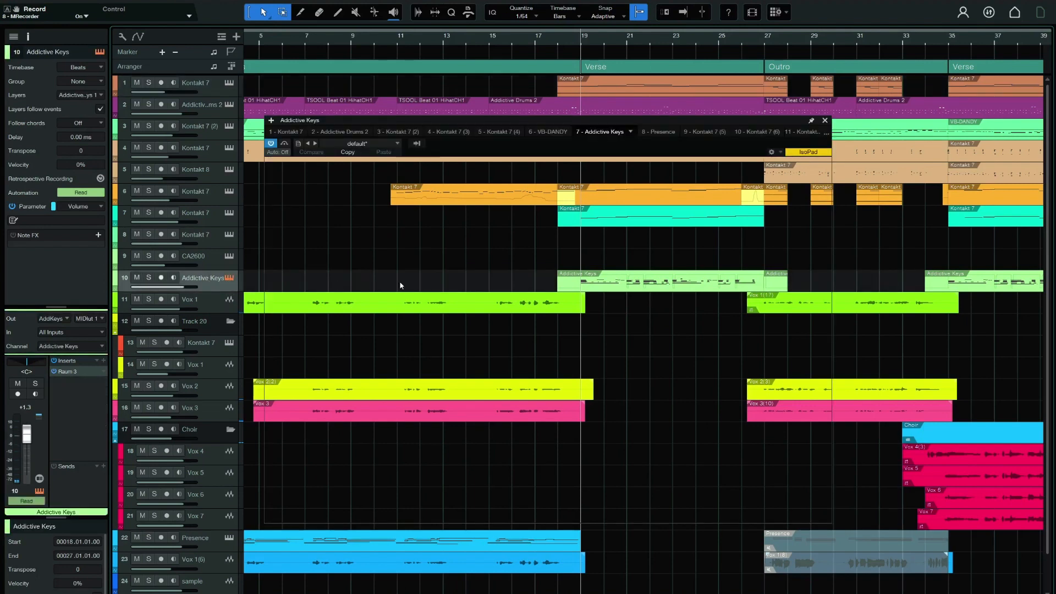
left_click(149, 278)
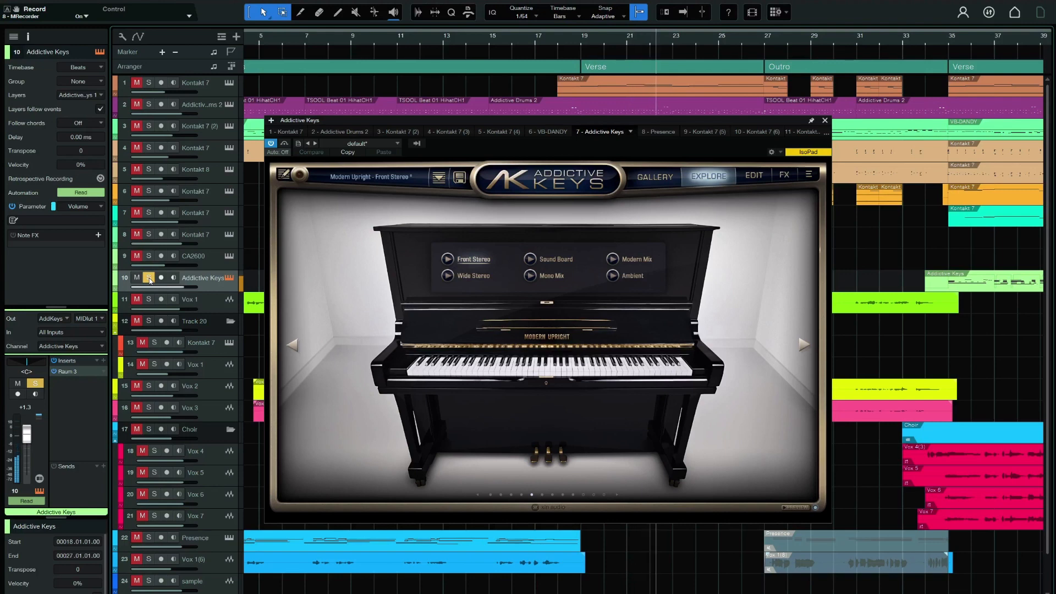
left_click(148, 278)
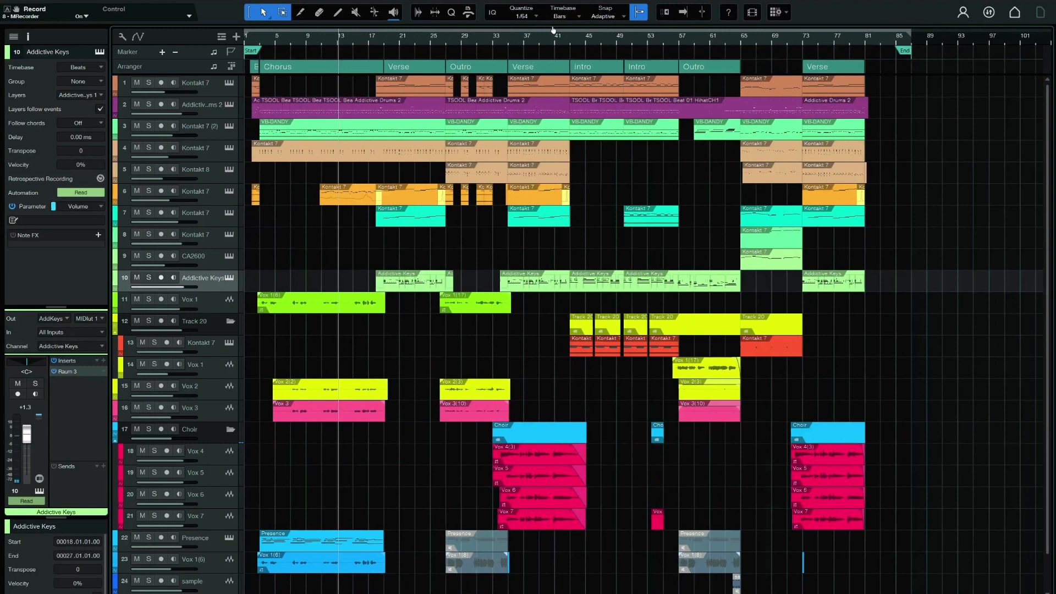
Place the playhead near bar 2 in the Bridge and play the full arrangement from there
left_click_drag(552, 28, 590, 101)
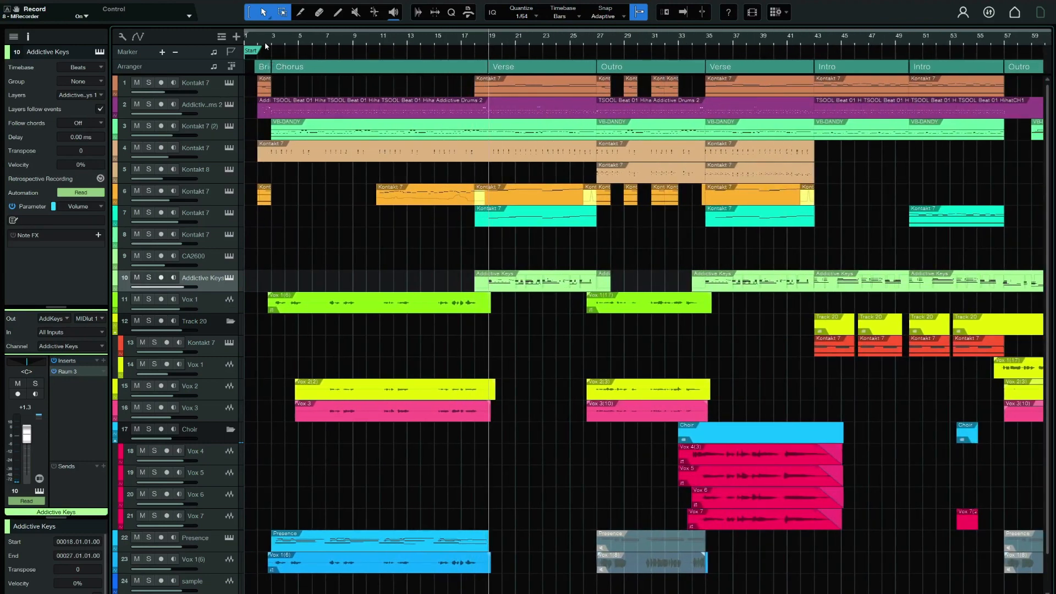
left_click_drag(265, 46, 334, 69)
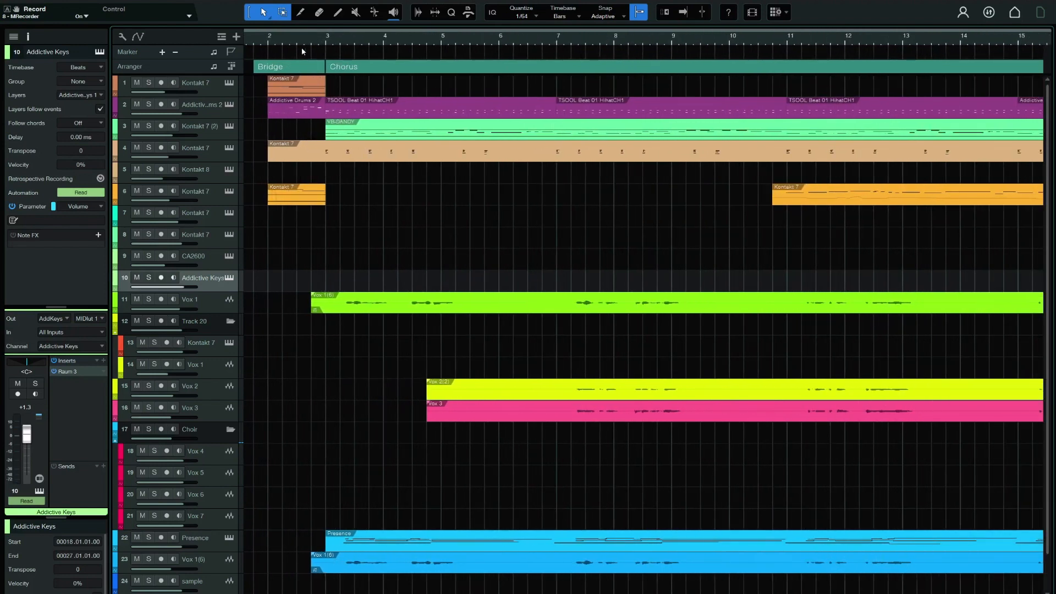
left_click(276, 43)
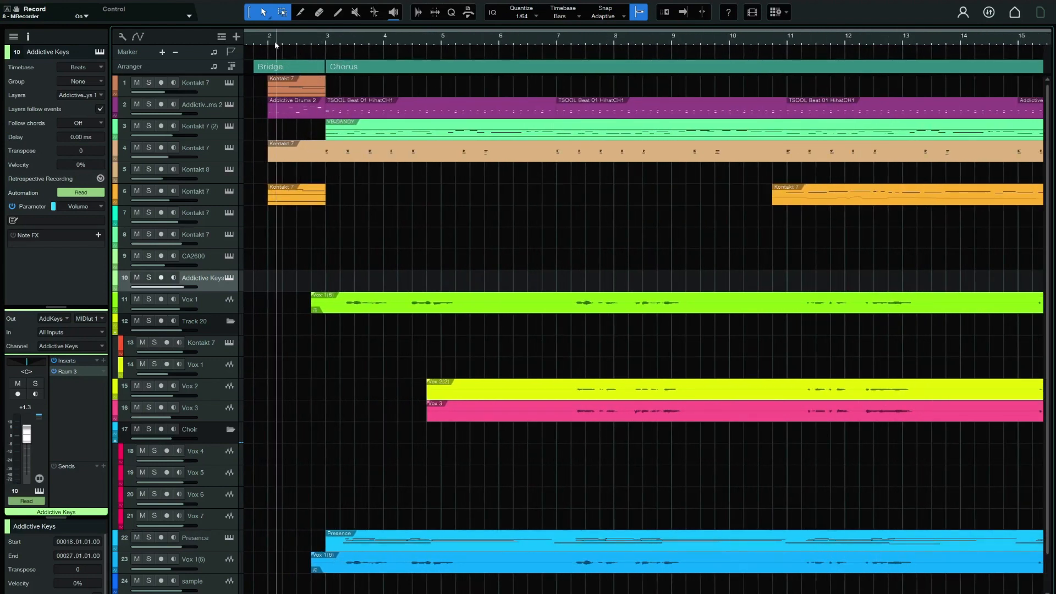
key("space")
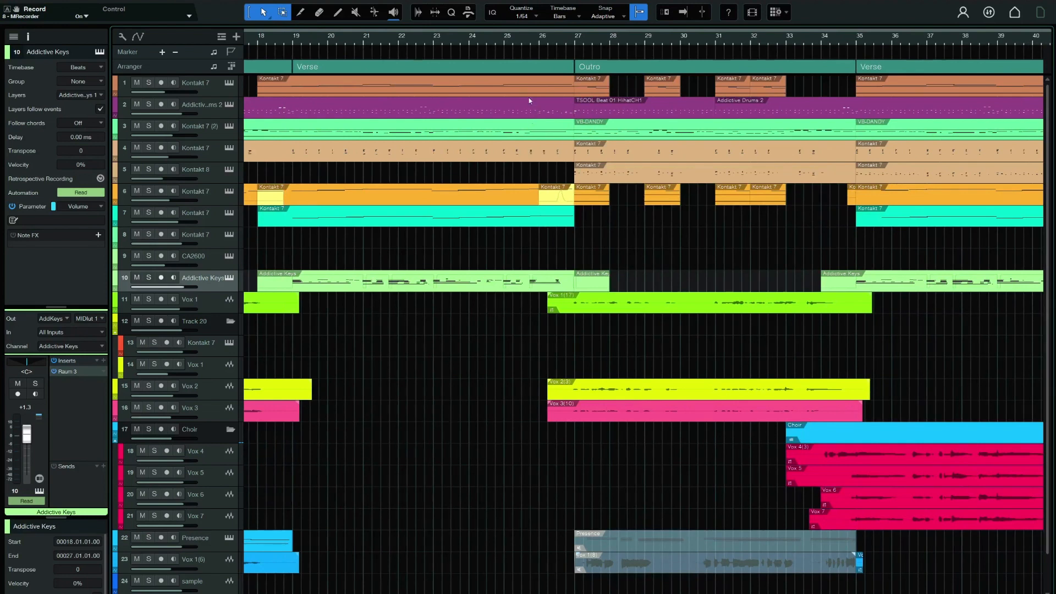
Listen to the Outro with all tracks and return the playhead to just before bar 26
left_click_drag(587, 37, 541, 54)
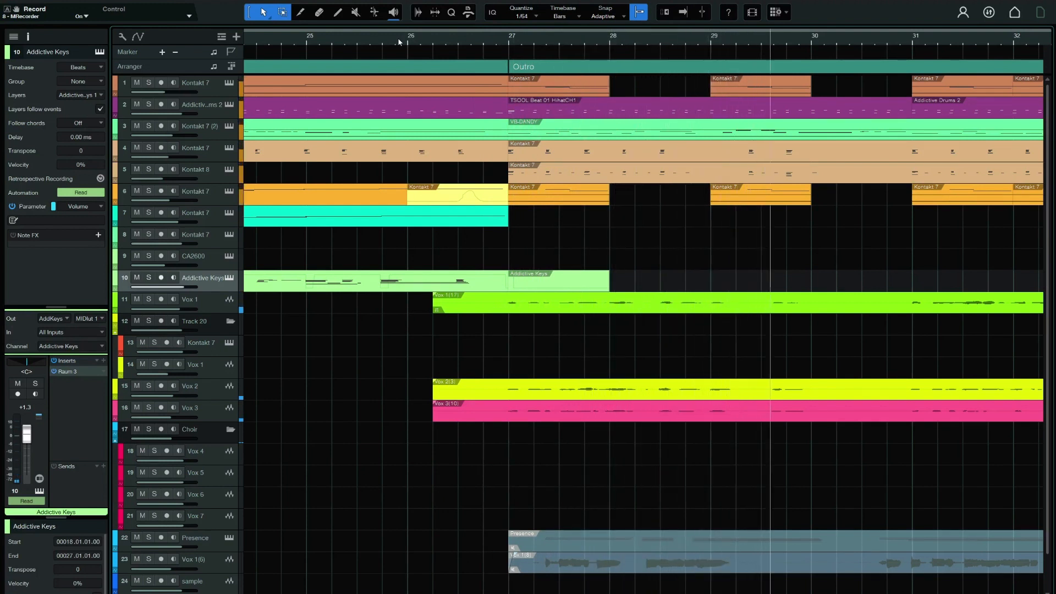
left_click(400, 42)
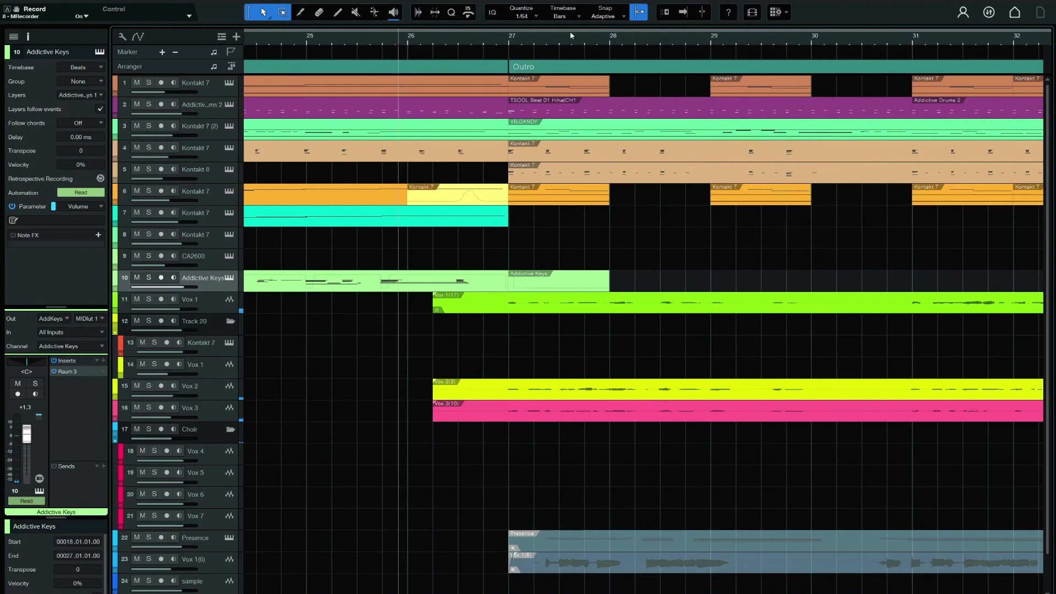
scroll(587, 40, "down", 3)
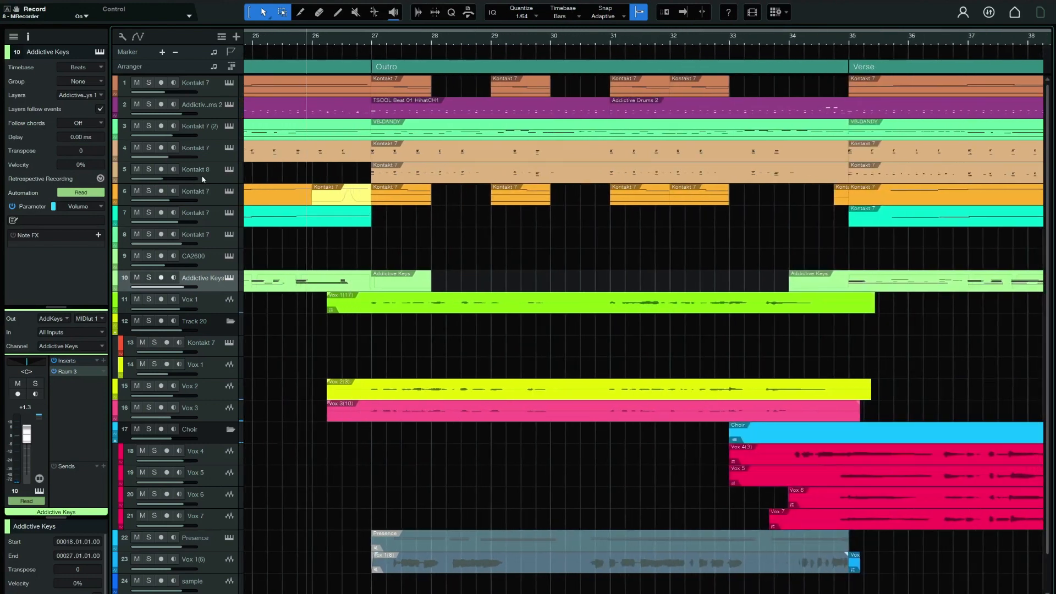
Open track 5's Kontakt Toy Keys instrument and play the track soloed from just before the Outro at bar 27
left_click(205, 176)
left_click(215, 151)
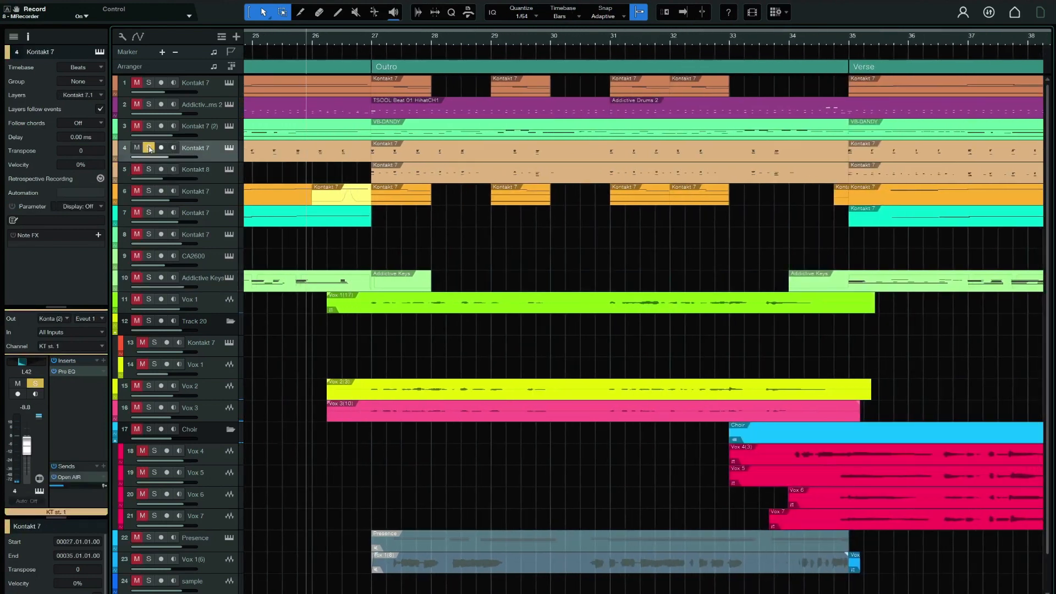
left_click(360, 43)
left_click(230, 170)
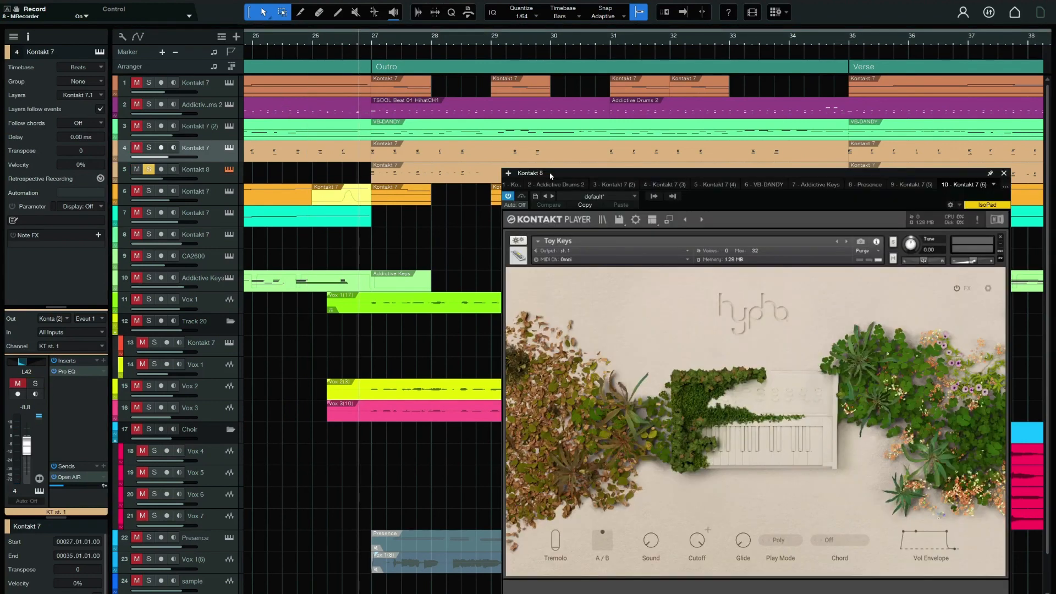
key("space")
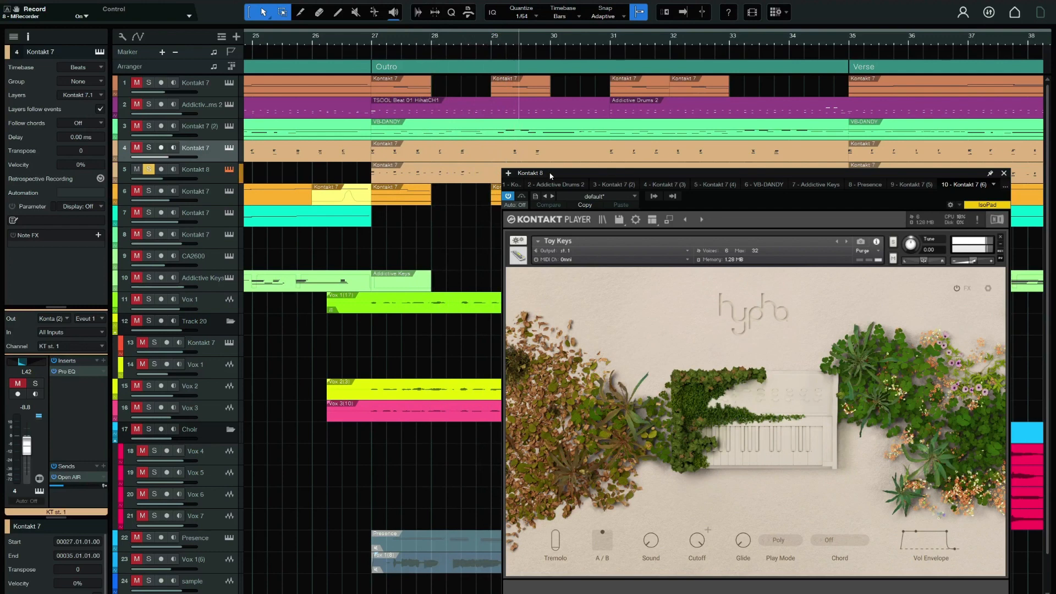
key("space")
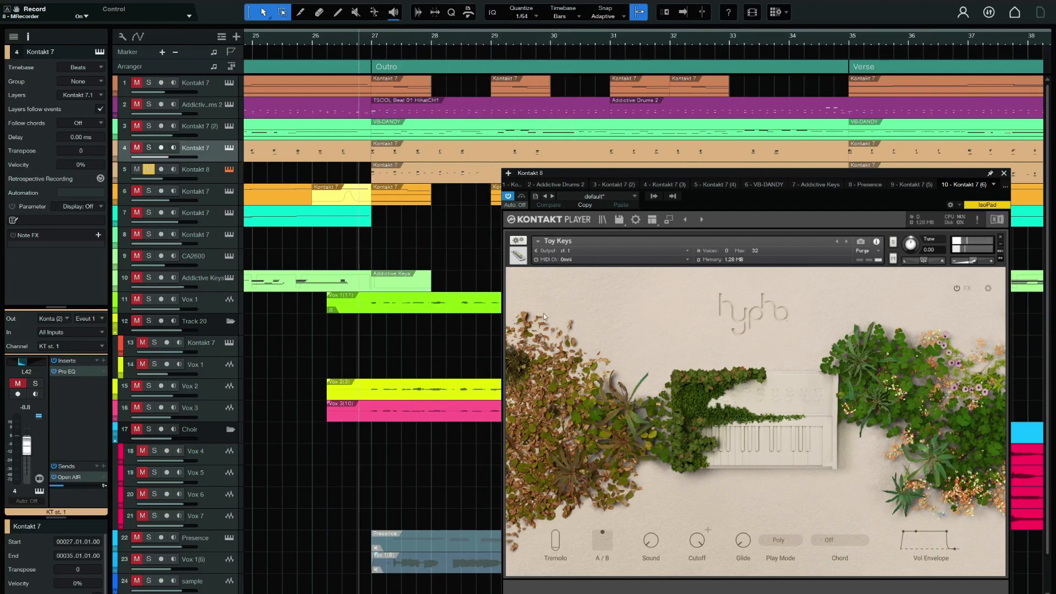
Solo tracks 2 to 4 along with track 5 and play them together into the Outro
left_click(148, 148)
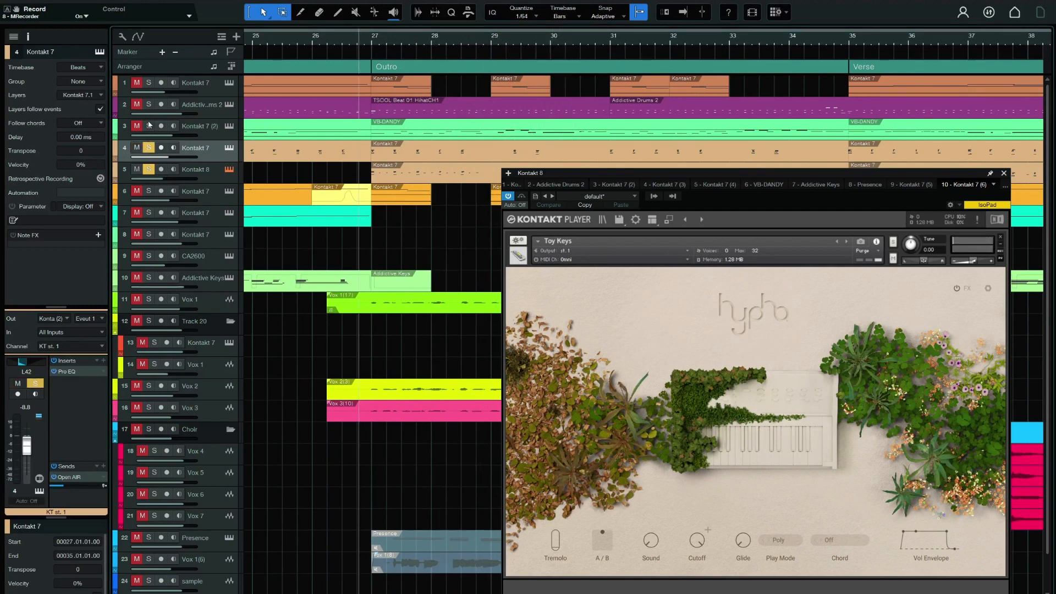
left_click(149, 125)
left_click(150, 105)
key("space")
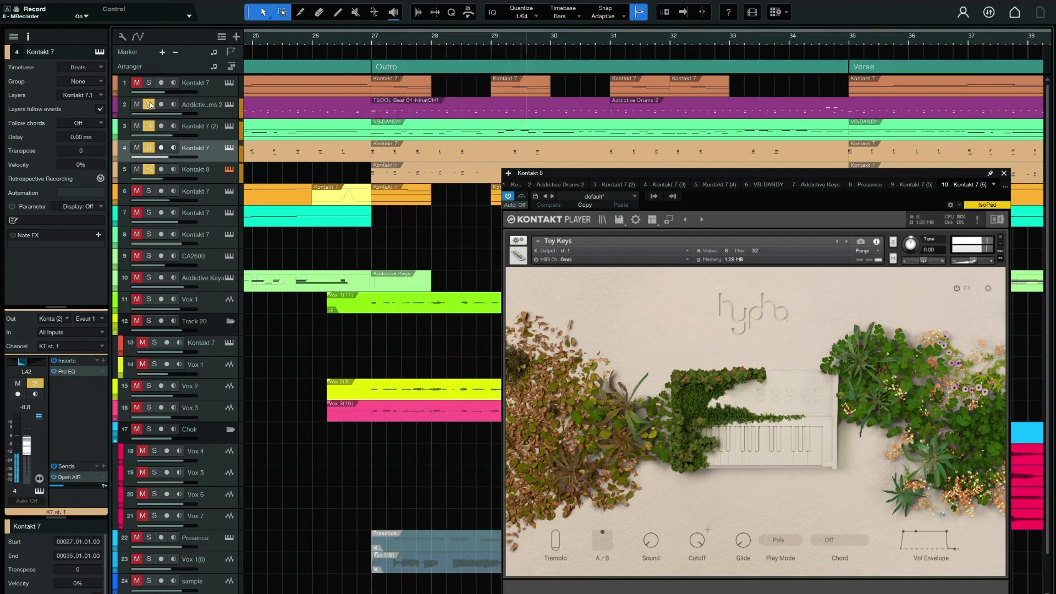
key("space")
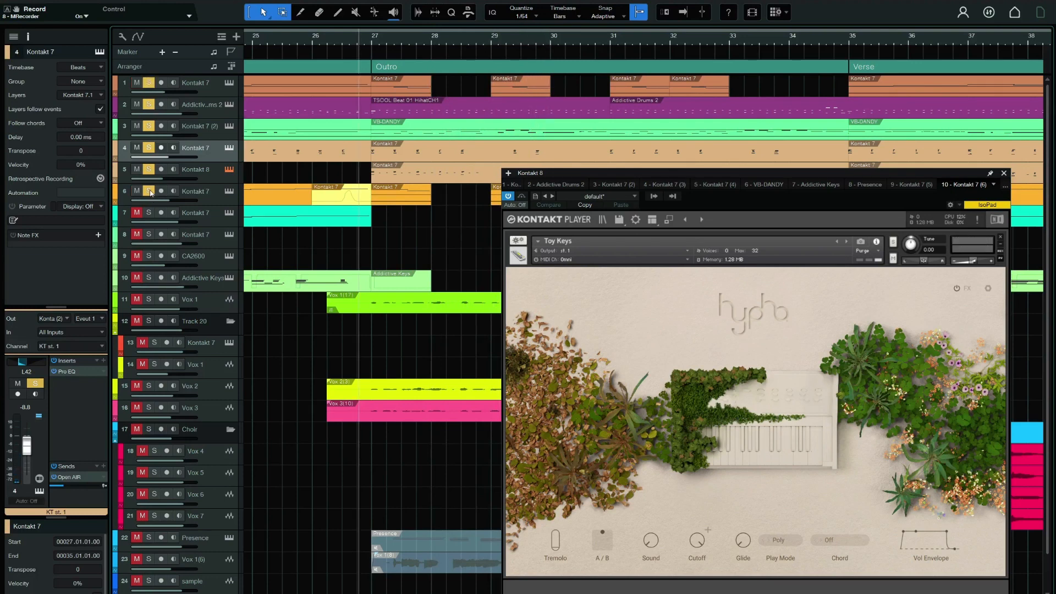
Check track 1's Outro clips at bars 27 and 31, and play the section with tracks 1 to 6 soloed and again with all tracks
left_click(402, 86)
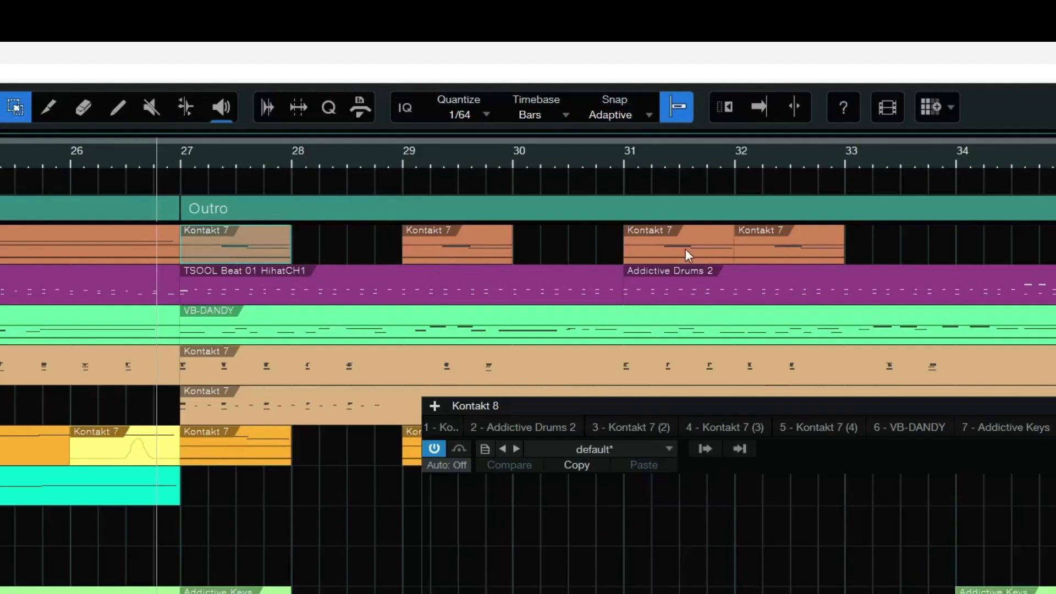
left_click(708, 250)
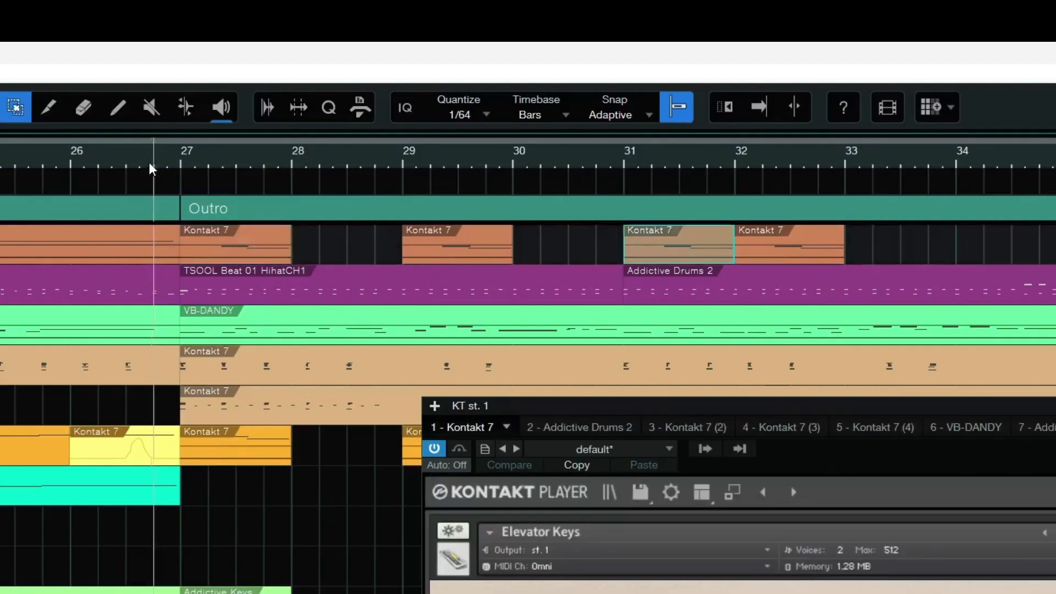
left_click(149, 163)
key("space")
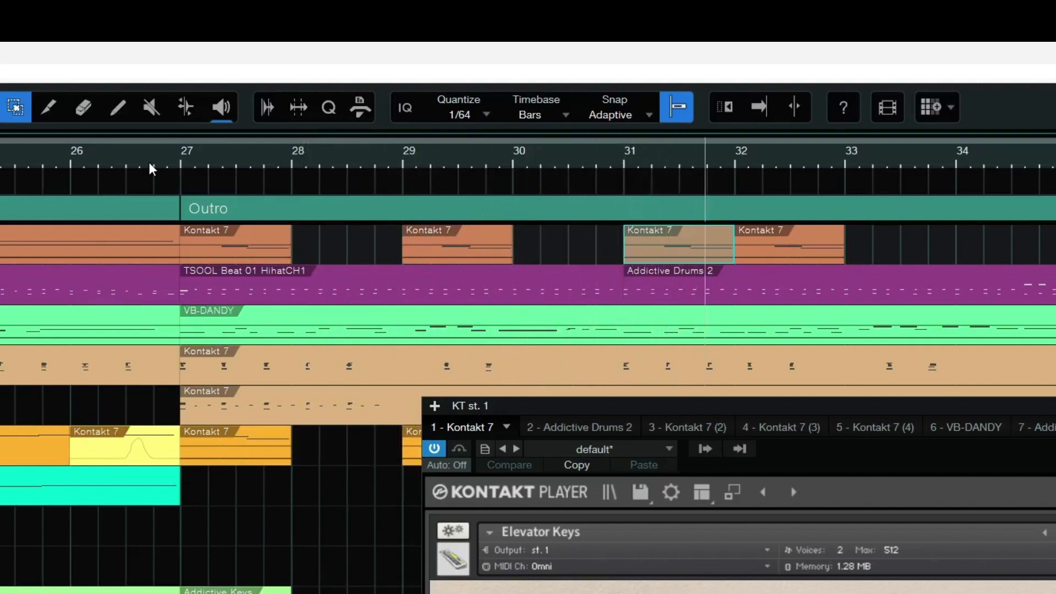
left_click(150, 163)
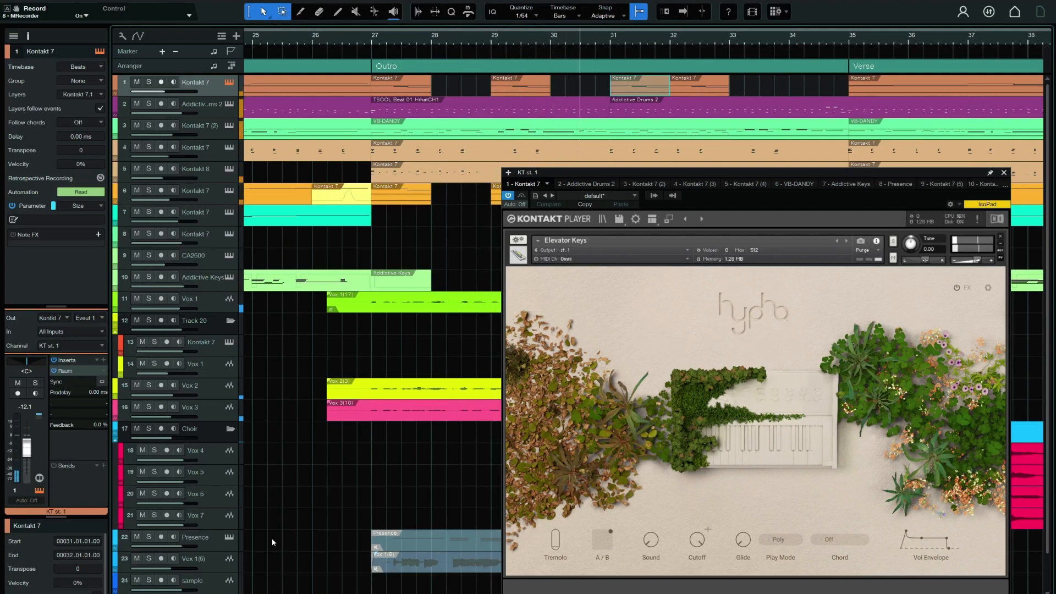
key("space")
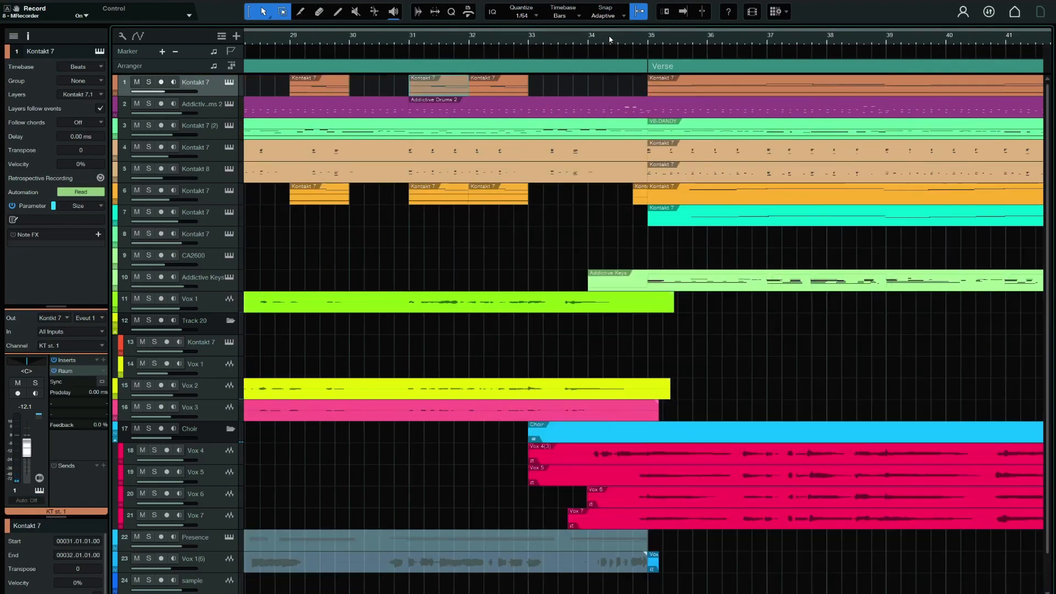
Place the playhead at bar 33, where the Choir tracks begin, and play the full arrangement through the following Verse
left_click_drag(610, 39, 485, 18)
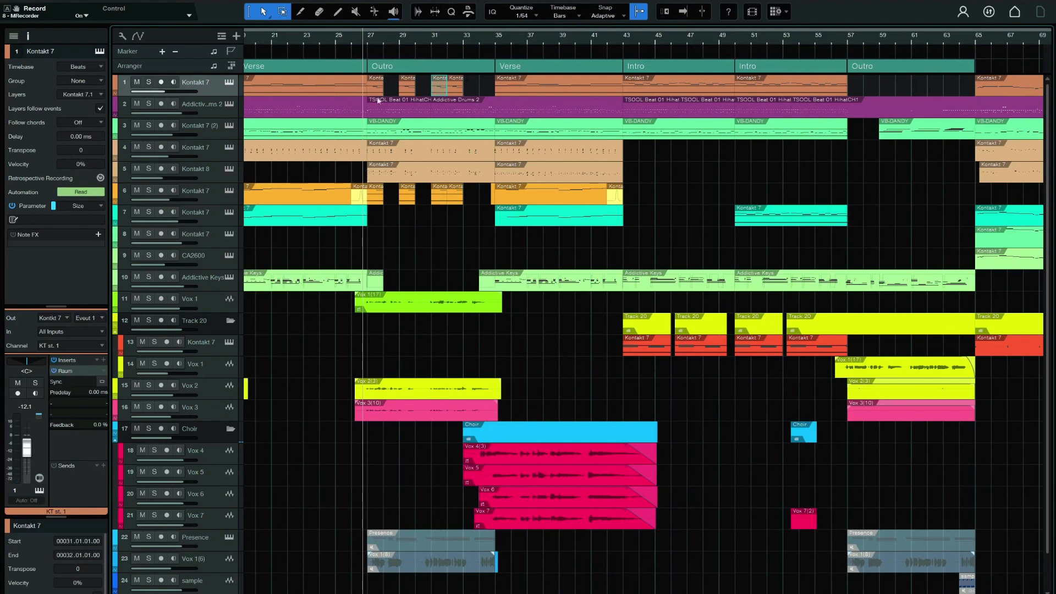
left_click_drag(528, 40, 381, 54)
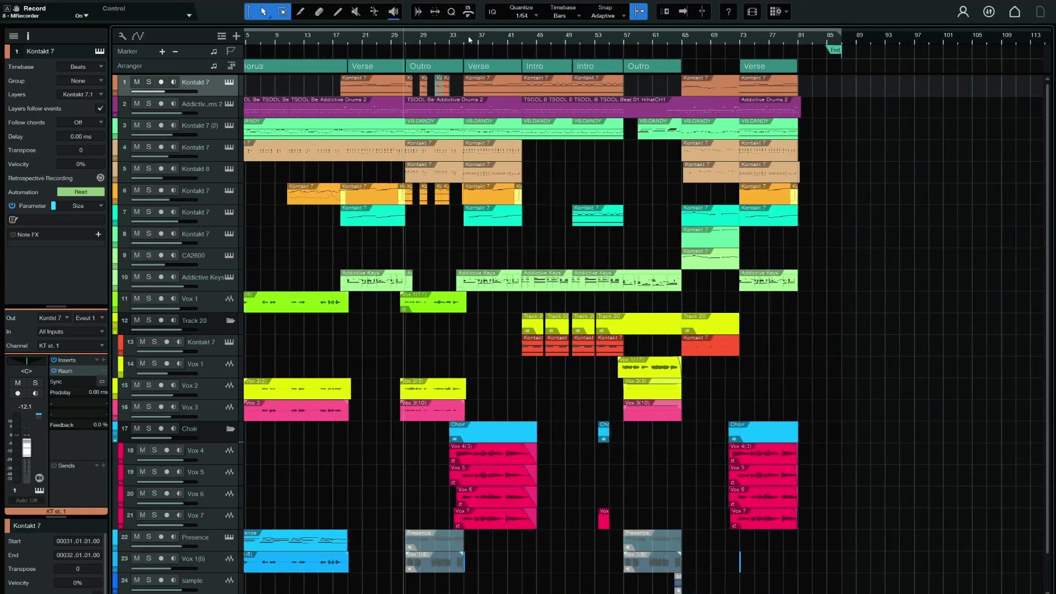
left_click_drag(469, 40, 428, 57)
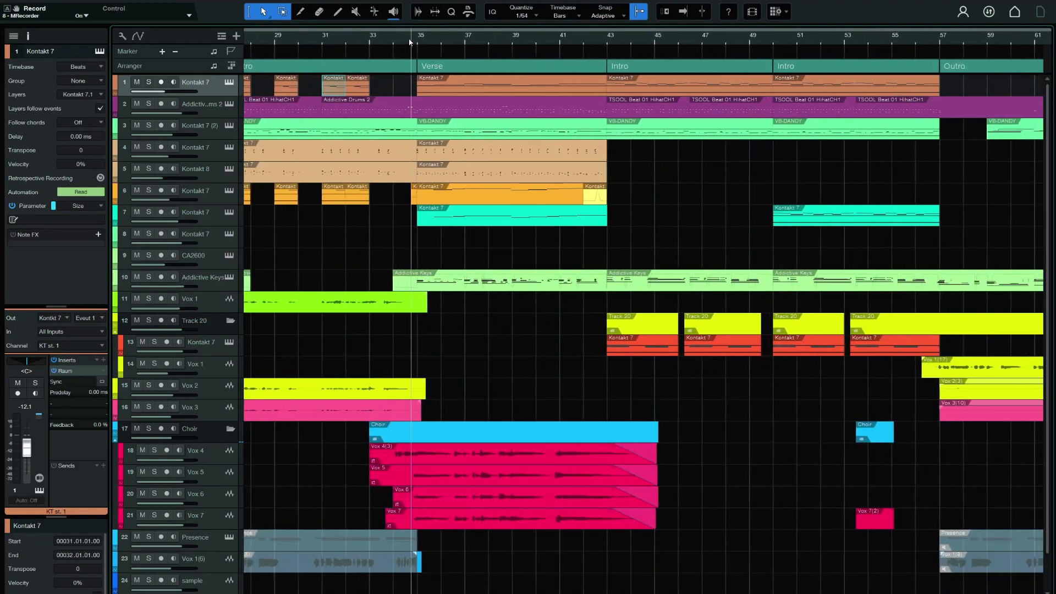
left_click(394, 42)
left_click(385, 42)
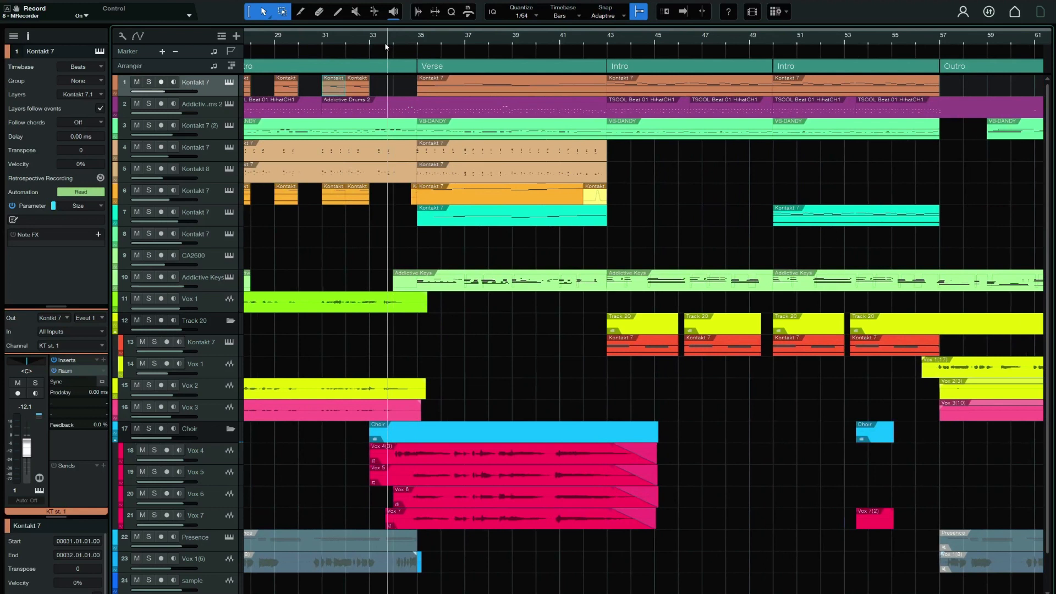
double_click(372, 43)
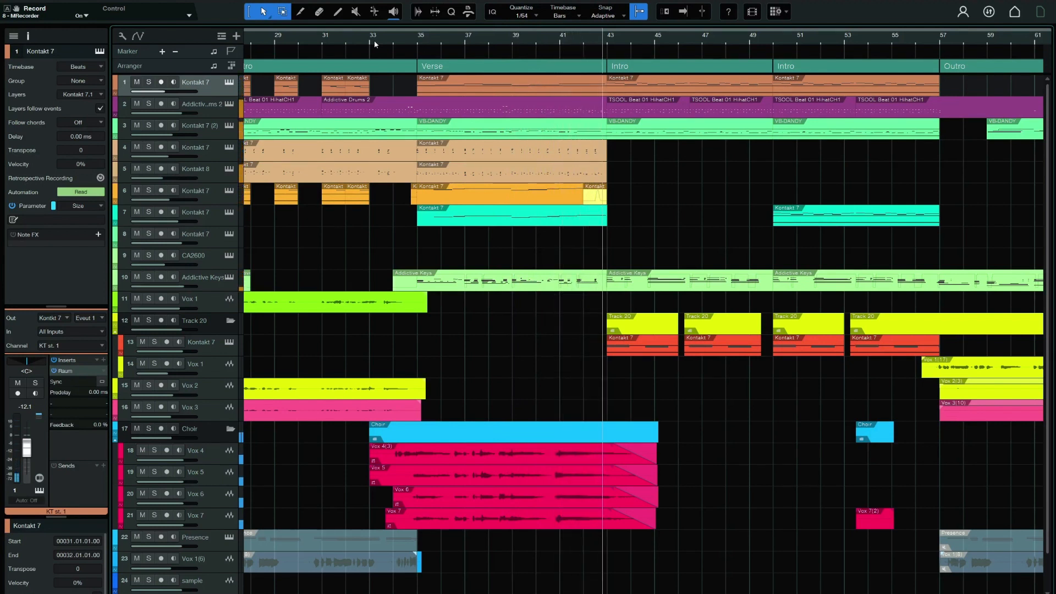
Solo the Choir folder from bar 33, open its Stardust 201 Tape Echo insert, listen to the effect, and close the plug-in
left_click(374, 41)
left_click(153, 436)
left_click(151, 431)
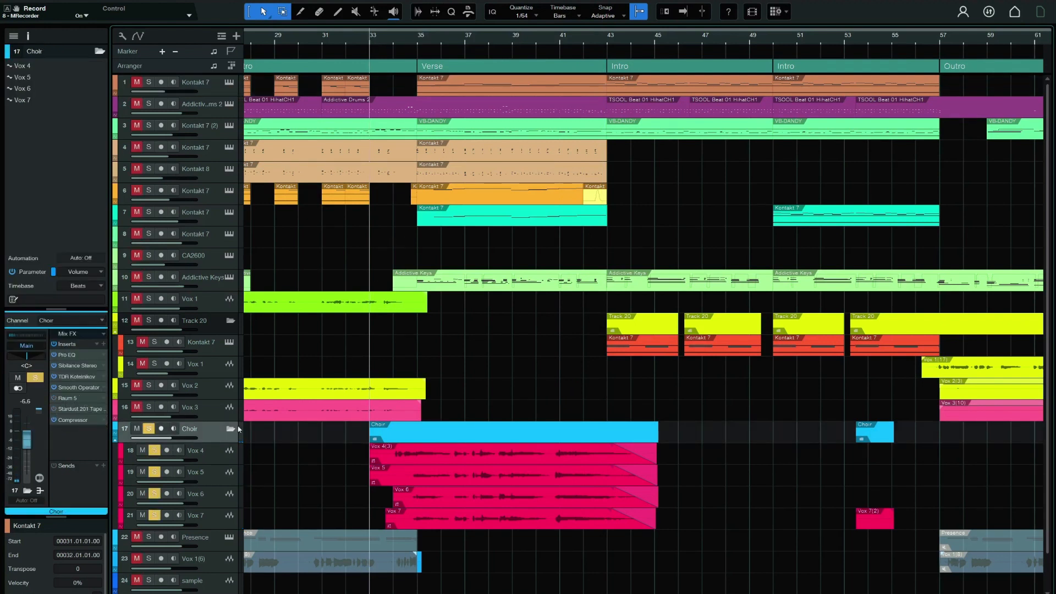
left_click(57, 410)
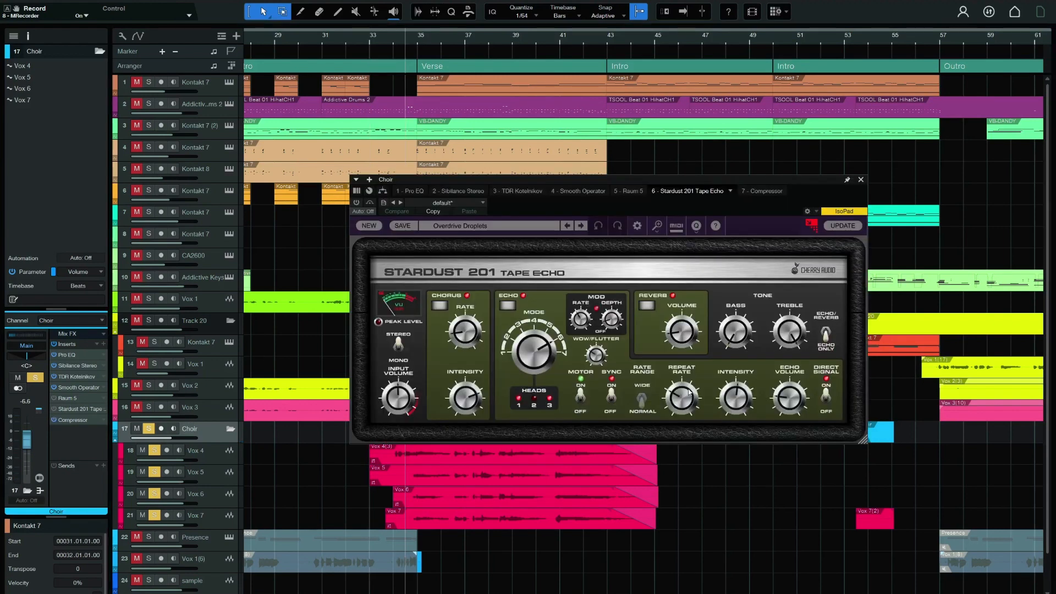
mouse_move(690, 392)
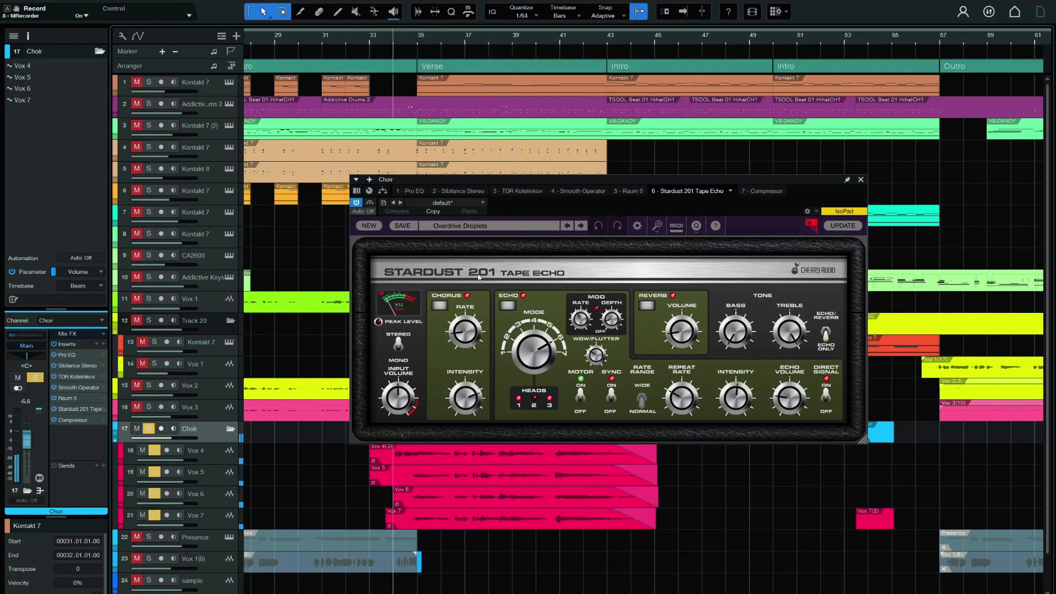
left_click(862, 180)
Unsolo the Choir folder and play the full arrangement through the Intro that starts at bar 43
left_click_drag(542, 39, 456, 44)
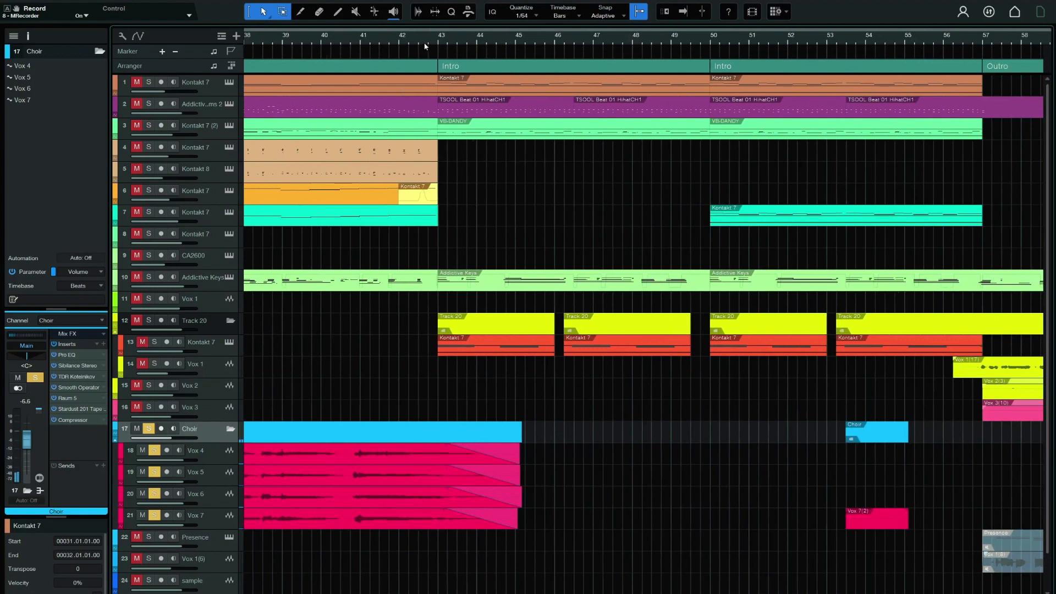
left_click(150, 428)
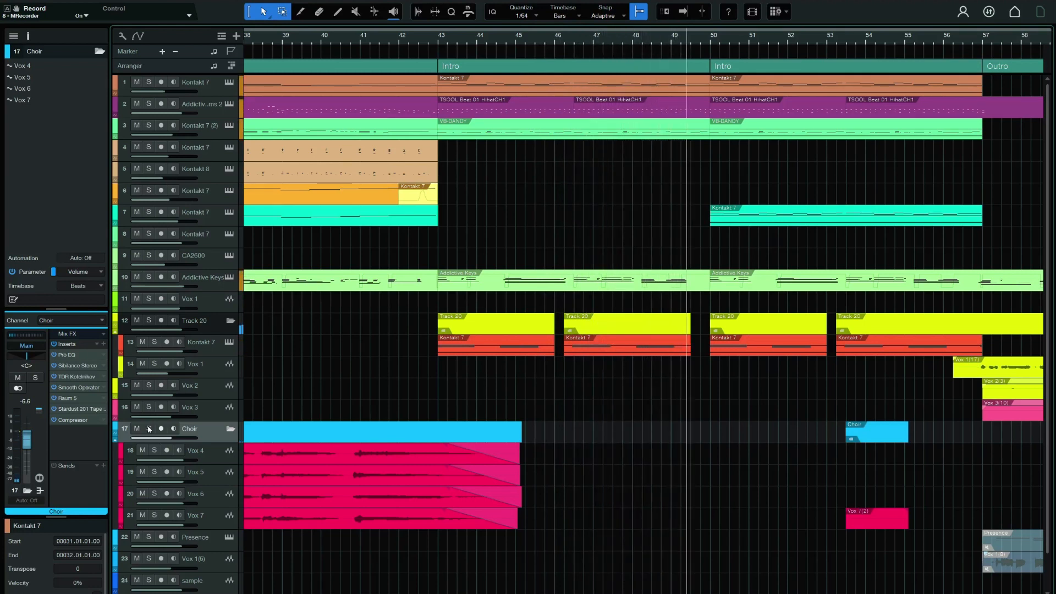
key("space")
Open track 3's VB-DANDY clip at bar 43 in the note editor and play the track soloed
left_click_drag(464, 41, 412, 60)
left_click(408, 135)
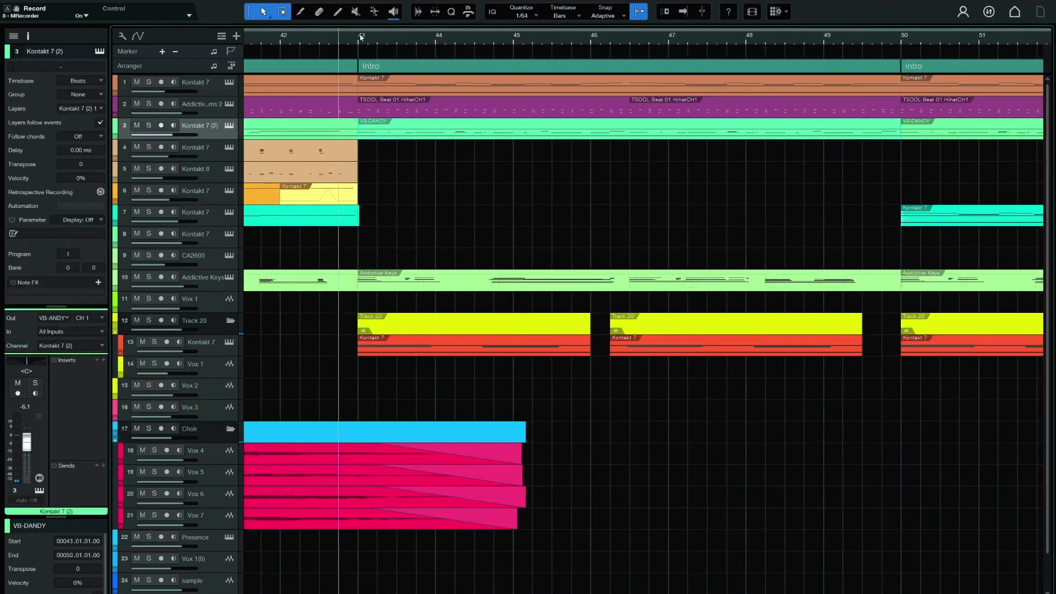
left_click(362, 37)
double_click(404, 138)
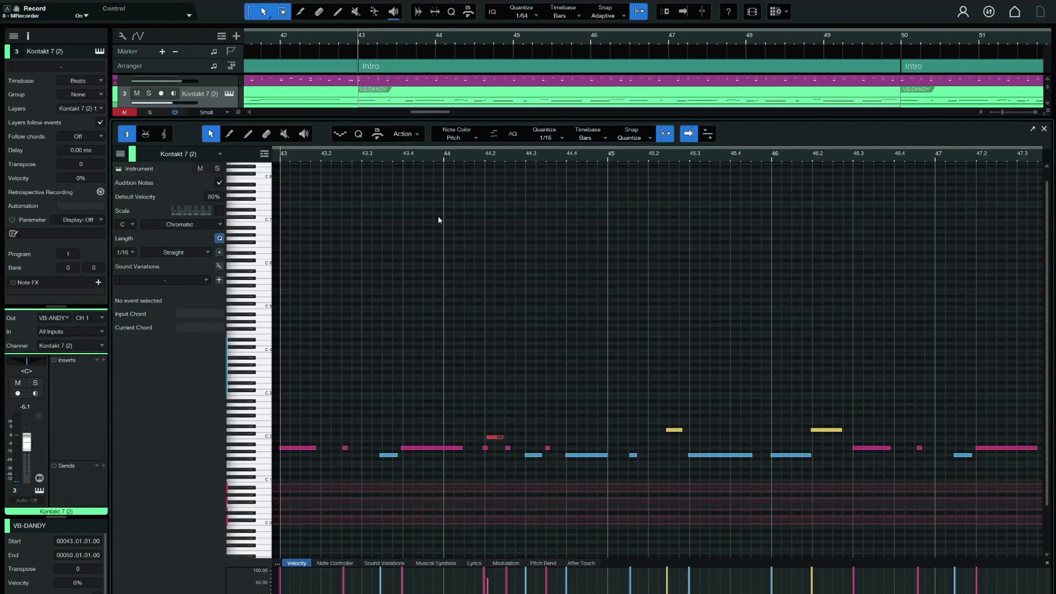
left_click(150, 97)
key("space")
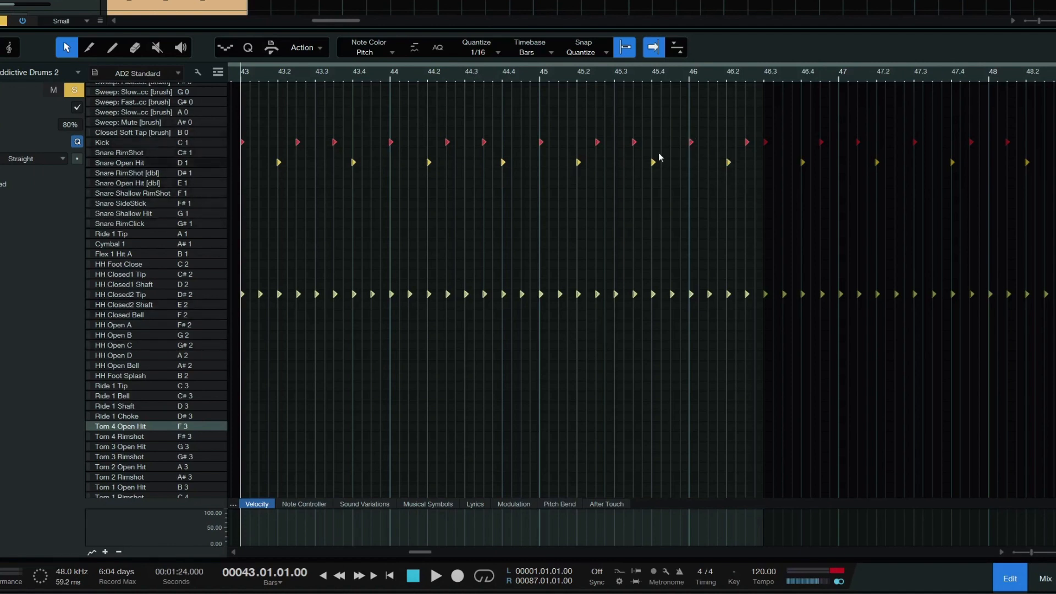
Play the soloed Addictive Drums 2 pattern from bar 43, and close the note editor and the Elevator Keys instrument window
key("space")
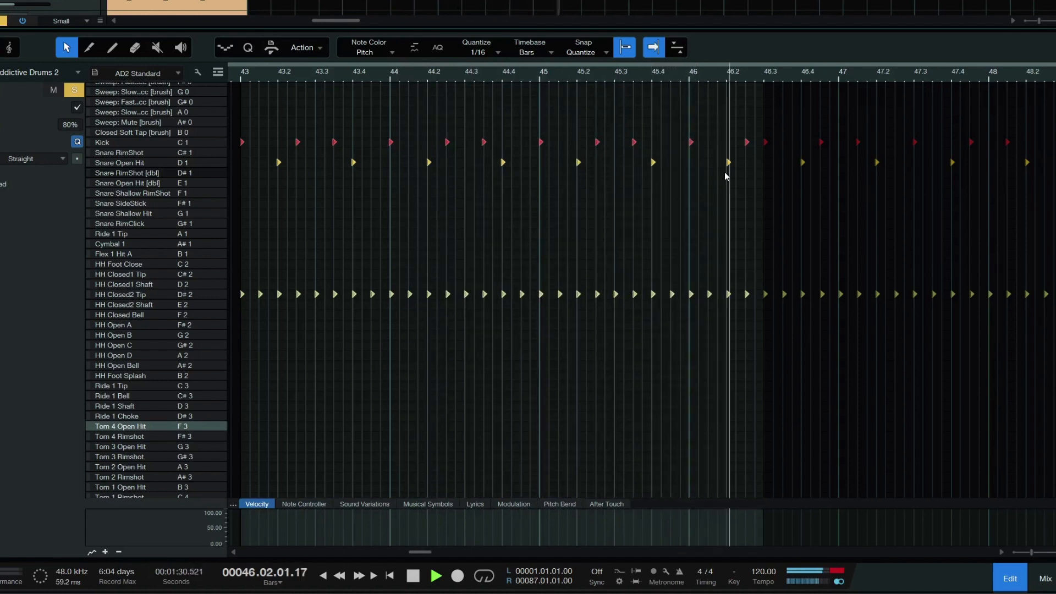
key("space")
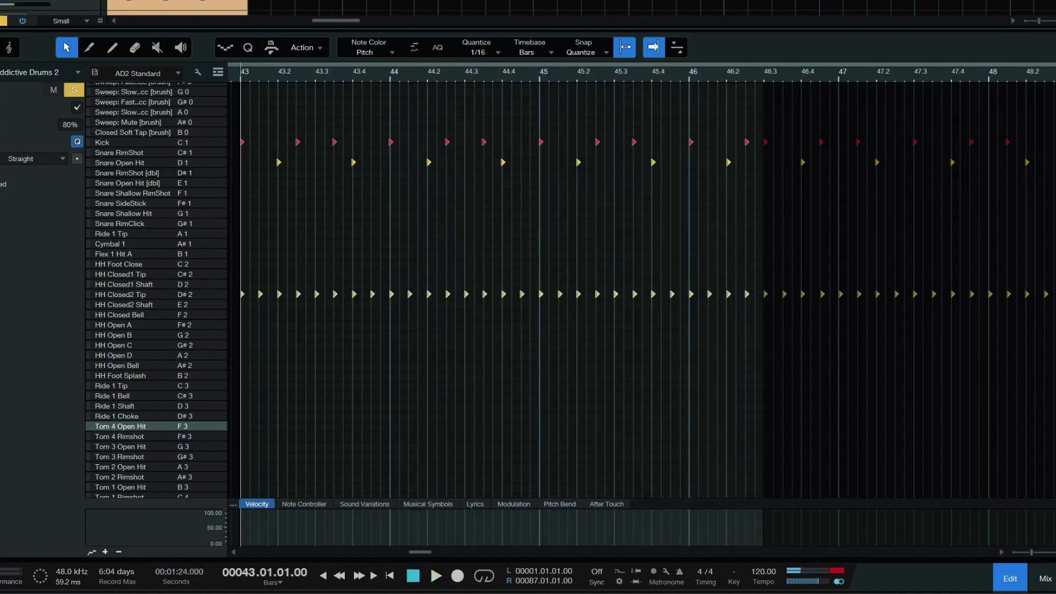
key("F2")
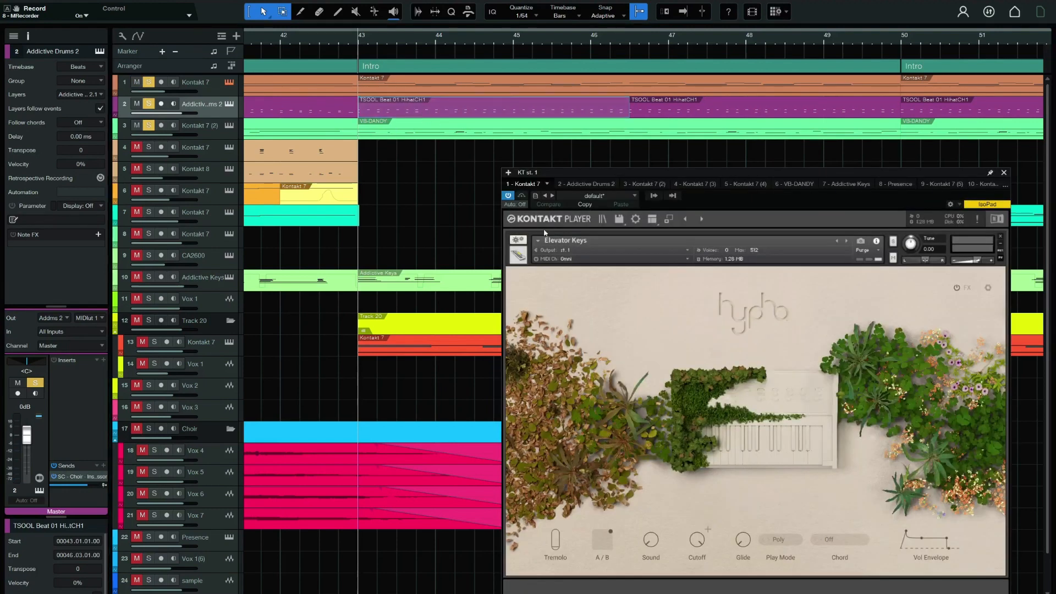
left_click(1004, 172)
Open track 13's Kontakt Glass instrument, play its Intro part from bar 43, and close the instrument window
left_click(186, 352)
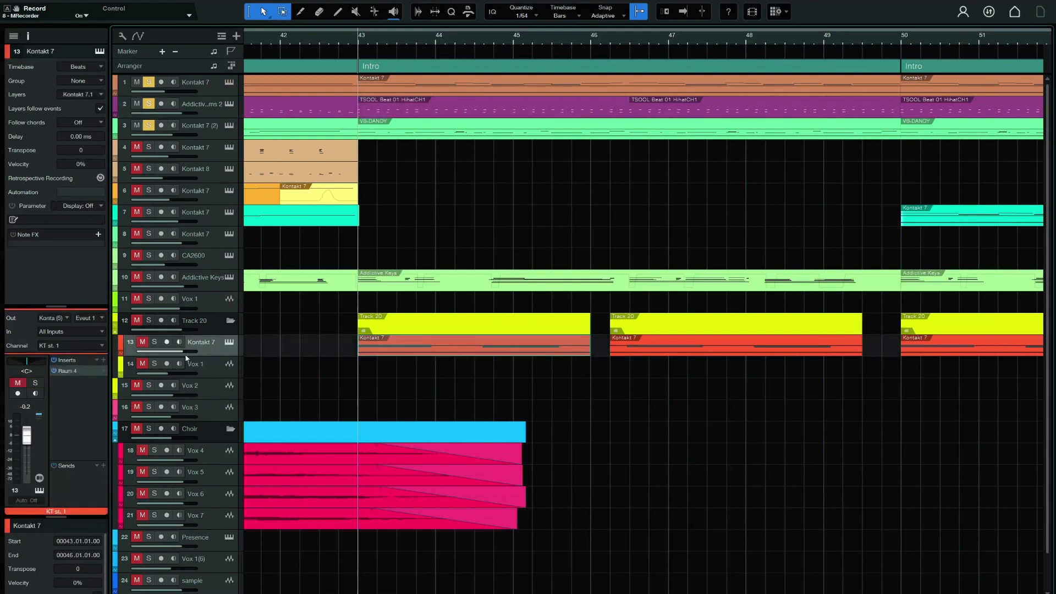
left_click(229, 343)
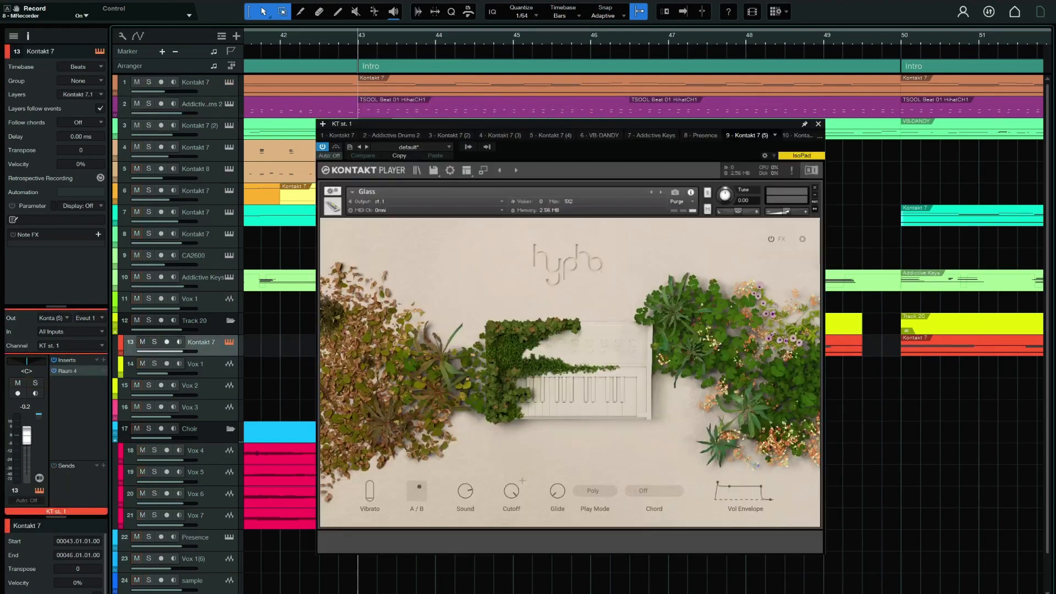
key("space")
left_click(155, 342)
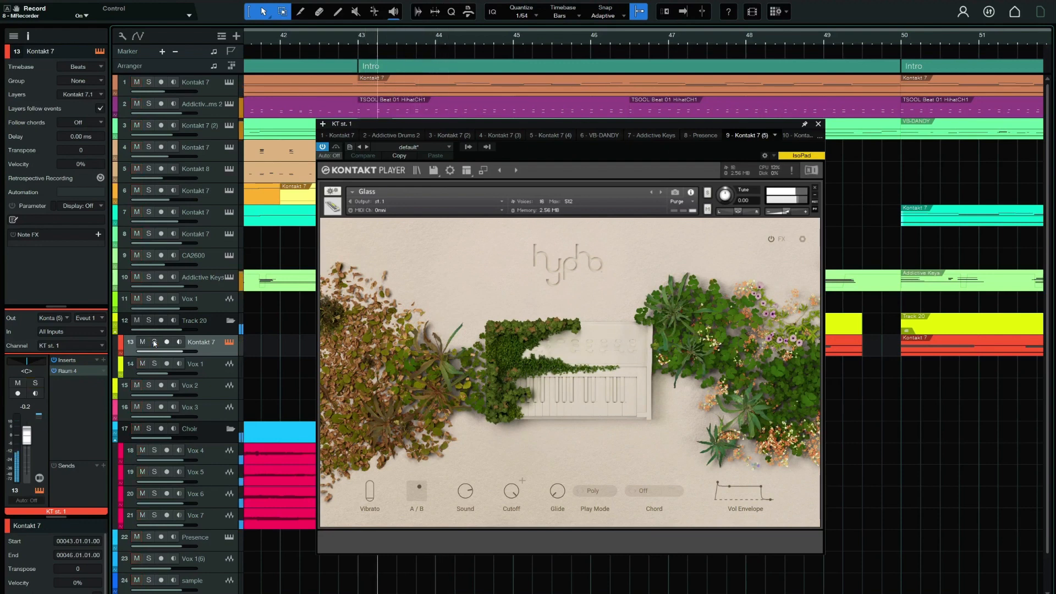
left_click(820, 125)
key("space")
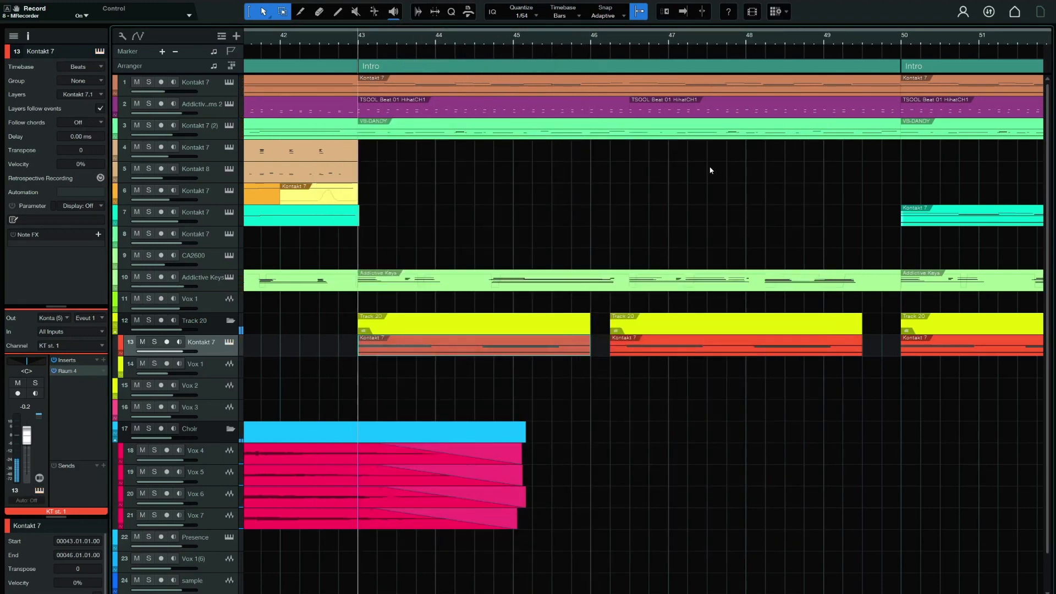
Open track 1's Elevator Keys instrument, show the automation lanes, and enlarge track 1 to examine its Raum Size curve
left_click(206, 87)
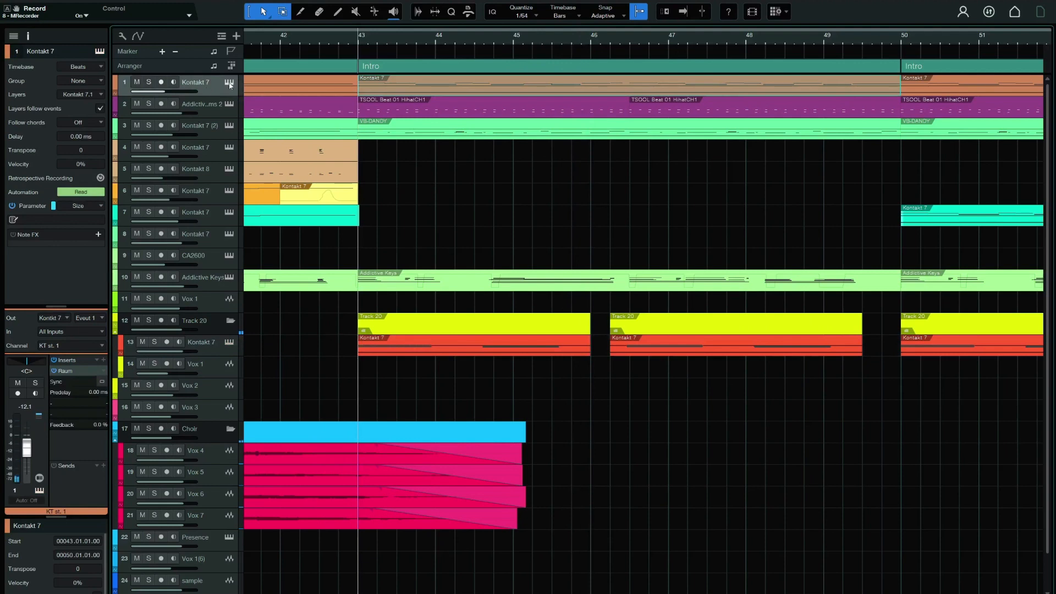
left_click(228, 83)
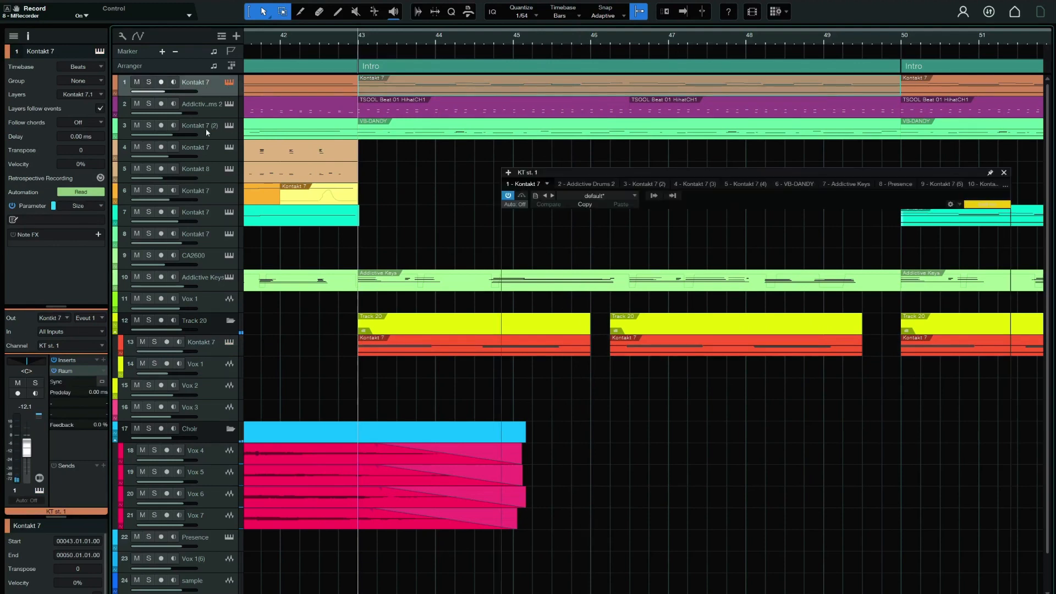
key("a")
left_click_drag(208, 101, 208, 146)
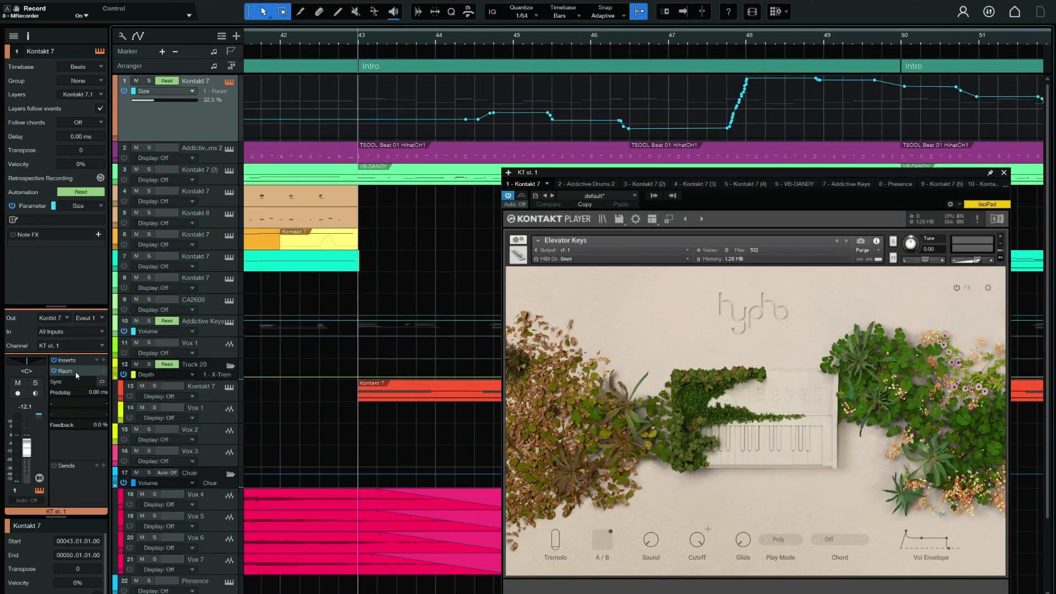
Open track 1's Raum reverb, play the soloed track from bar 43 with its Size automation, and close the plug-in windows
left_click(76, 373)
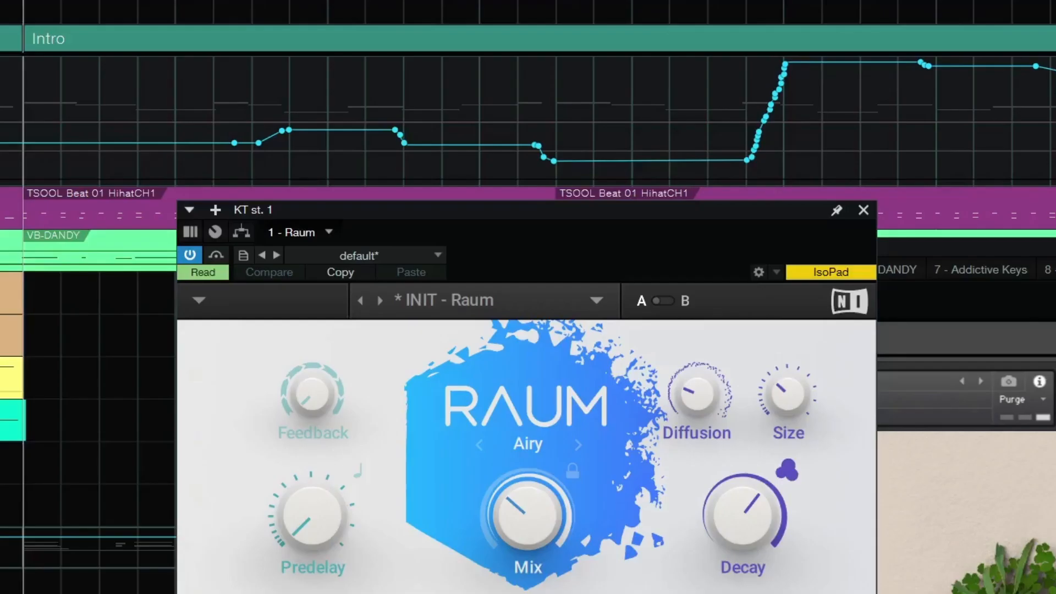
key("space")
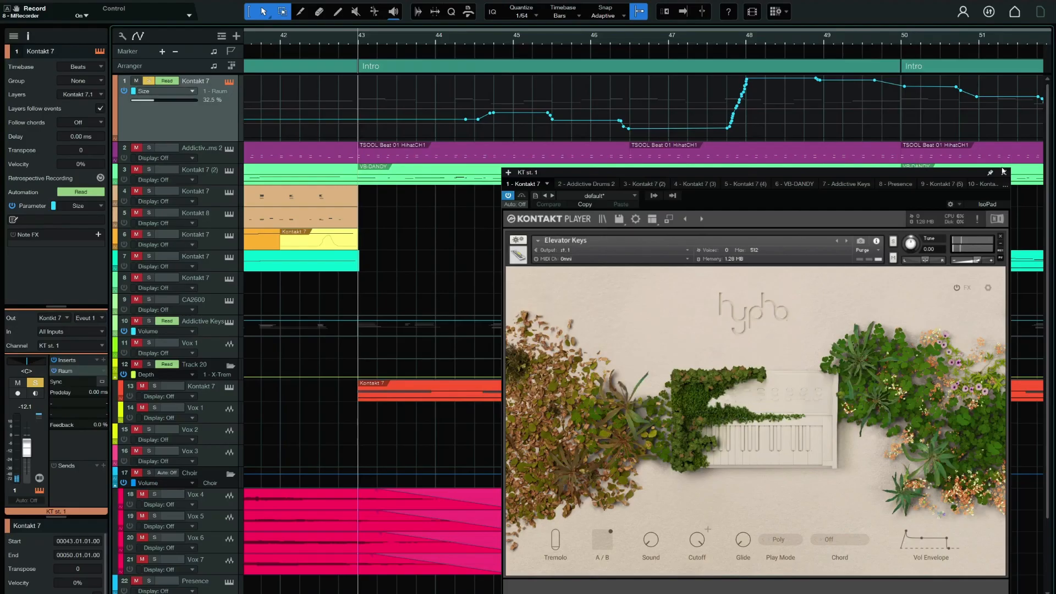
left_click(1003, 173)
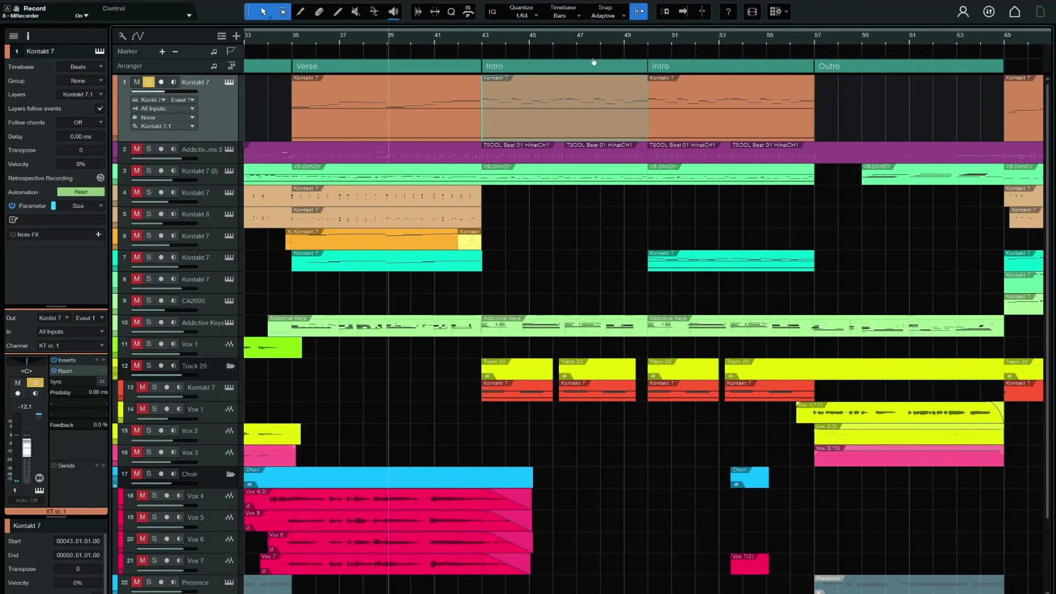
Open track 7's Kontakt Rainforest instrument and play it from the second Intro at bar 50, soloed with and without track 1
left_click(190, 267)
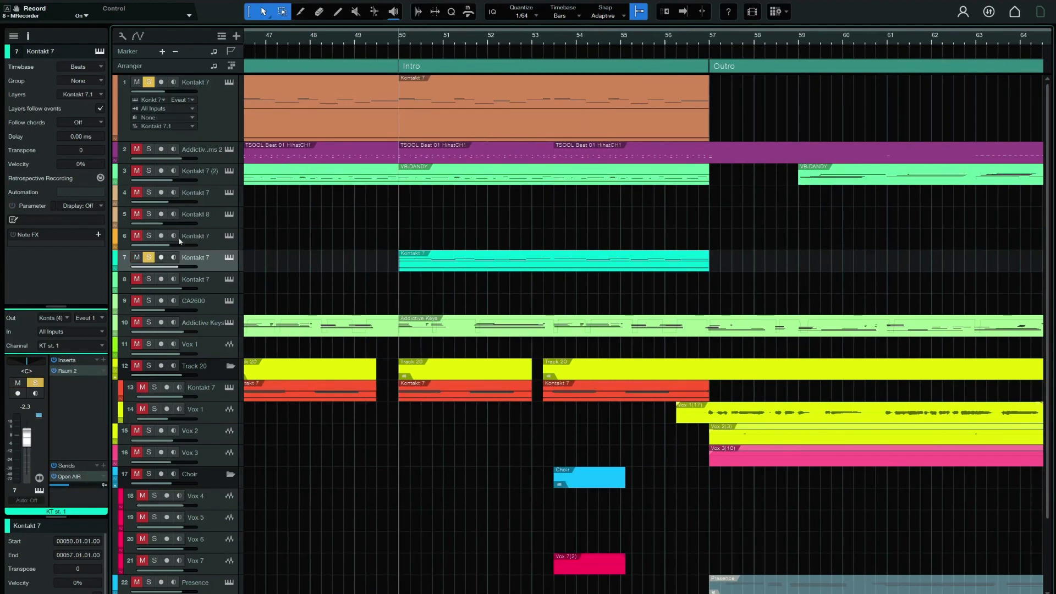
left_click(229, 259)
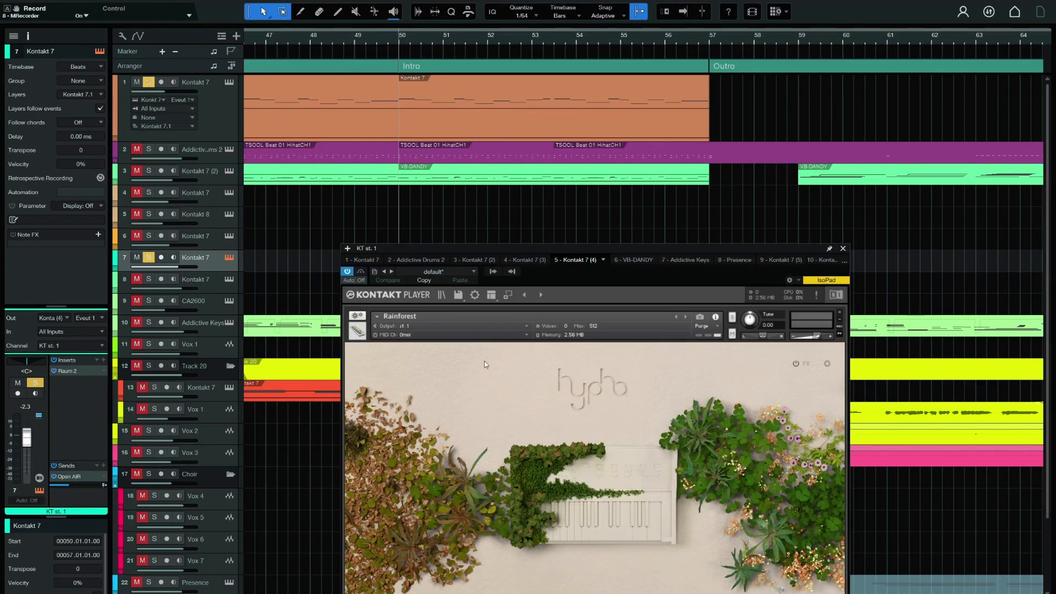
key("space")
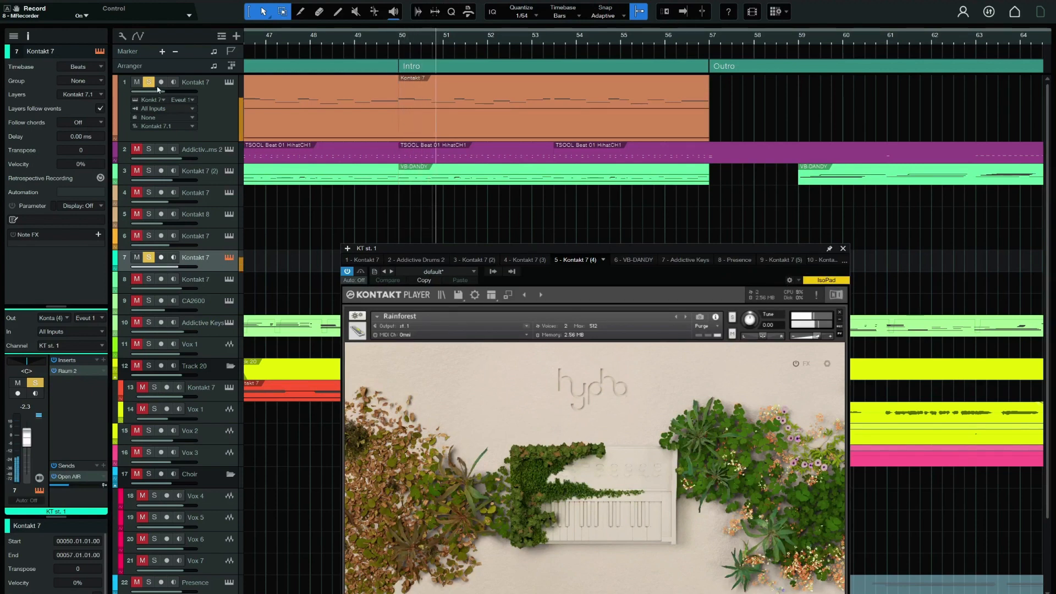
key("F11")
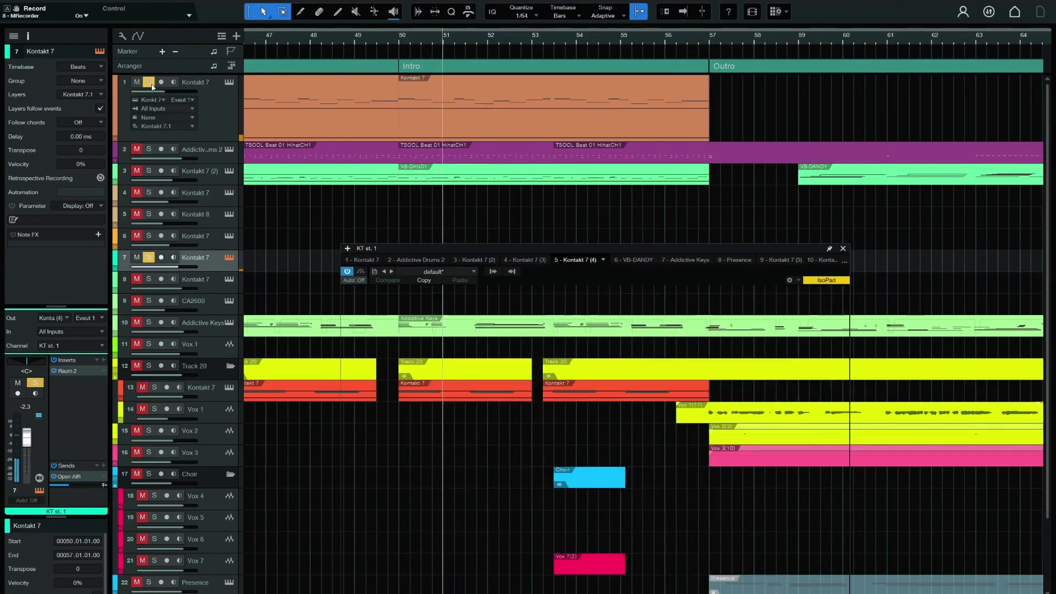
left_click(153, 86)
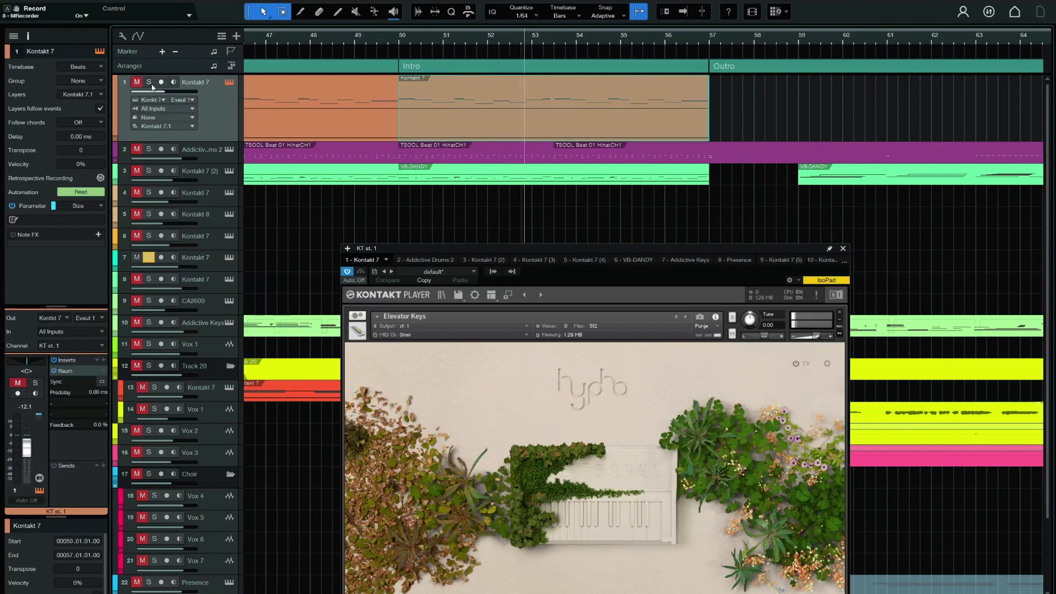
left_click(152, 87)
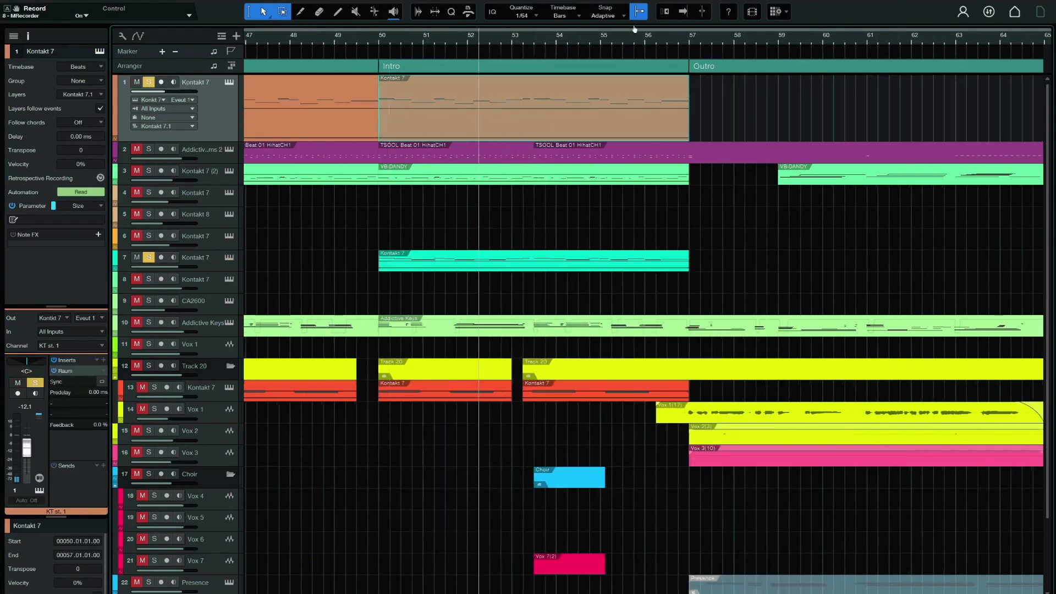
Place the playhead just after bar 55, clear the solos, and play the full arrangement through the Outro
left_click_drag(634, 29, 580, 27)
left_click(557, 41)
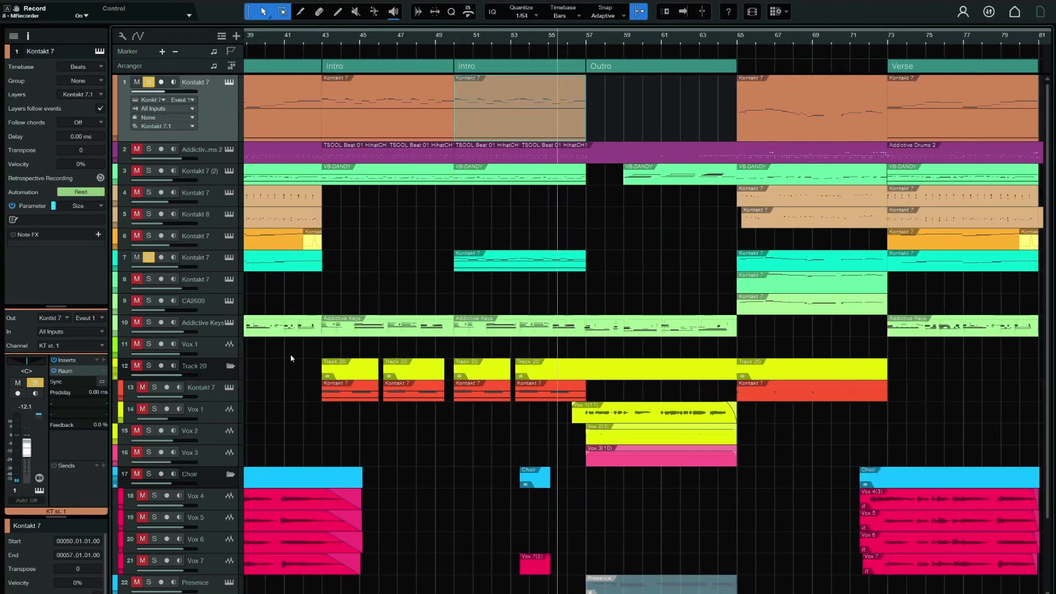
key("shift+s")
key("space")
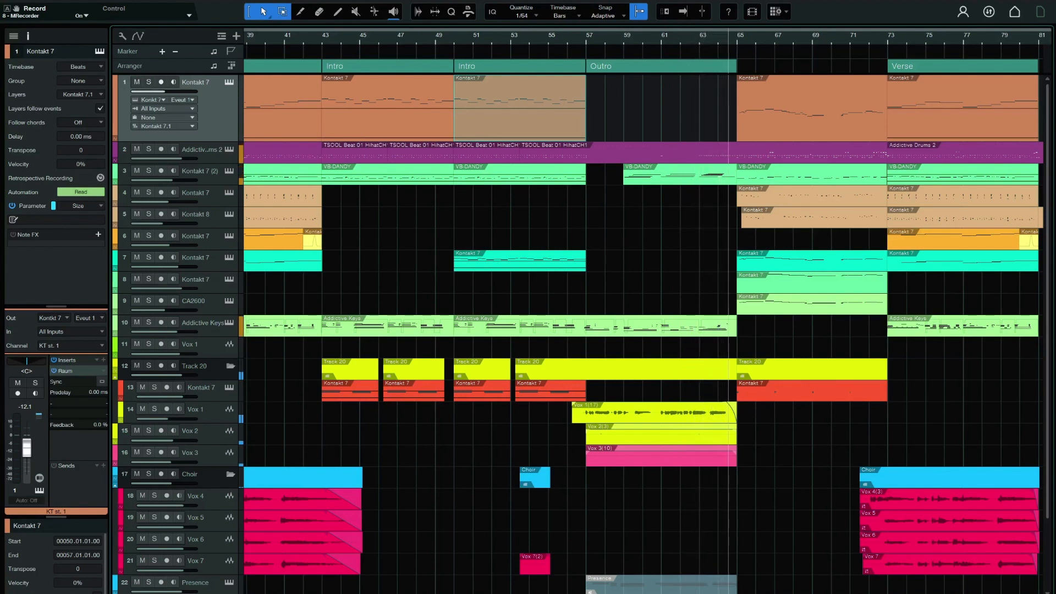
key("space")
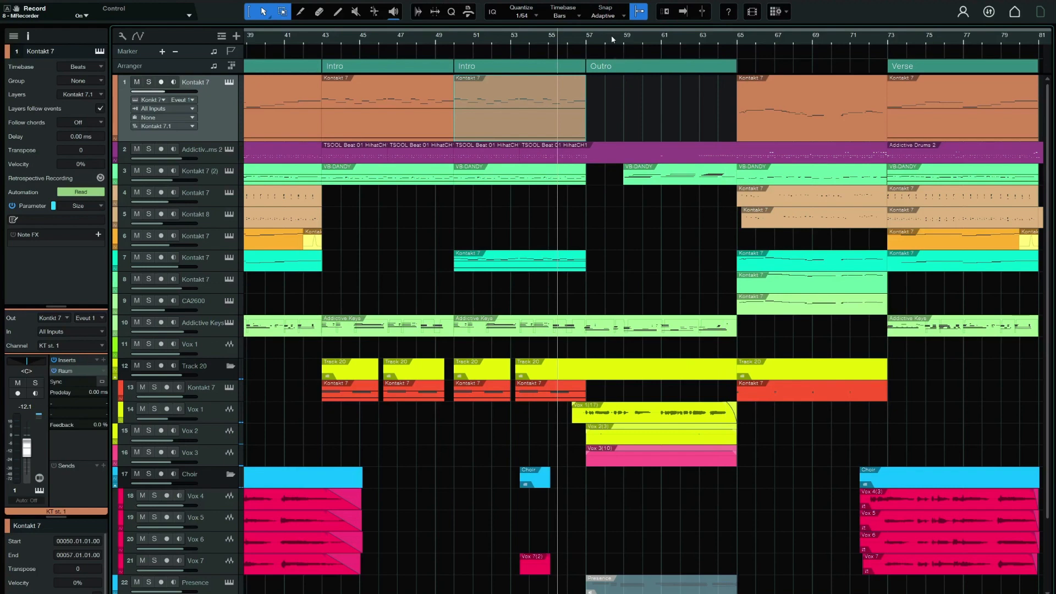
Open track 10's Addictive Keys Modern Upright and play it from just before the Outro at bar 57, soloed together with track 3
left_click_drag(611, 36, 456, 48)
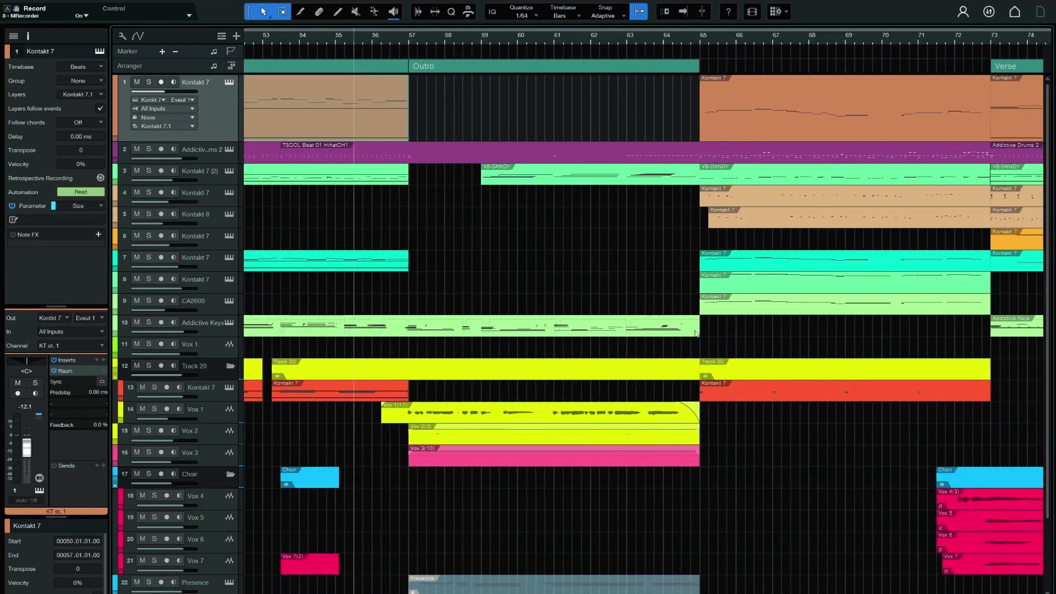
left_click(399, 38)
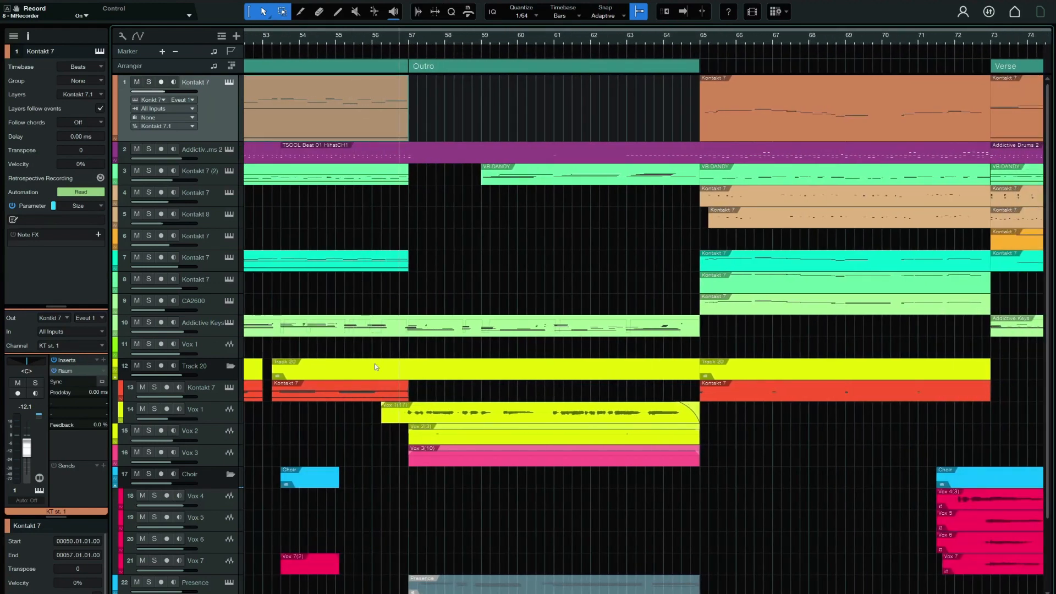
left_click(216, 334)
left_click(229, 323)
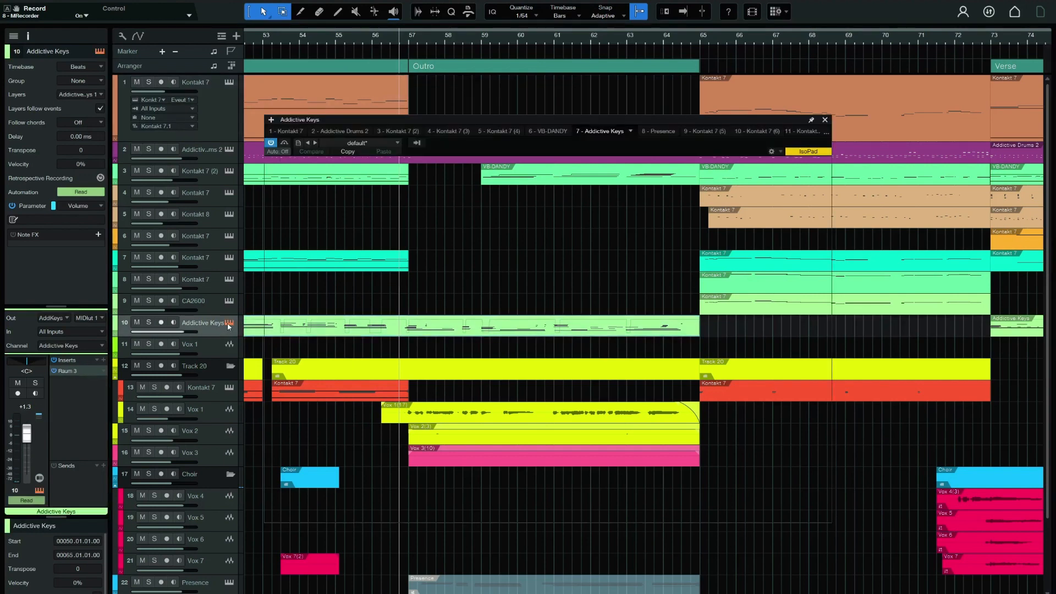
left_click(148, 323)
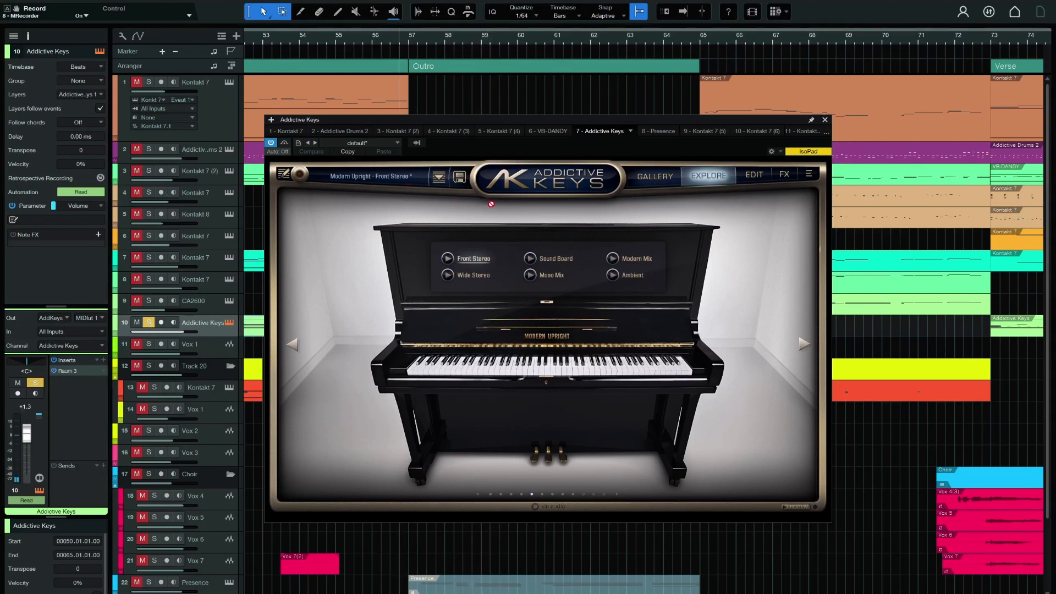
left_click_drag(296, 126, 361, 216)
left_click(149, 171)
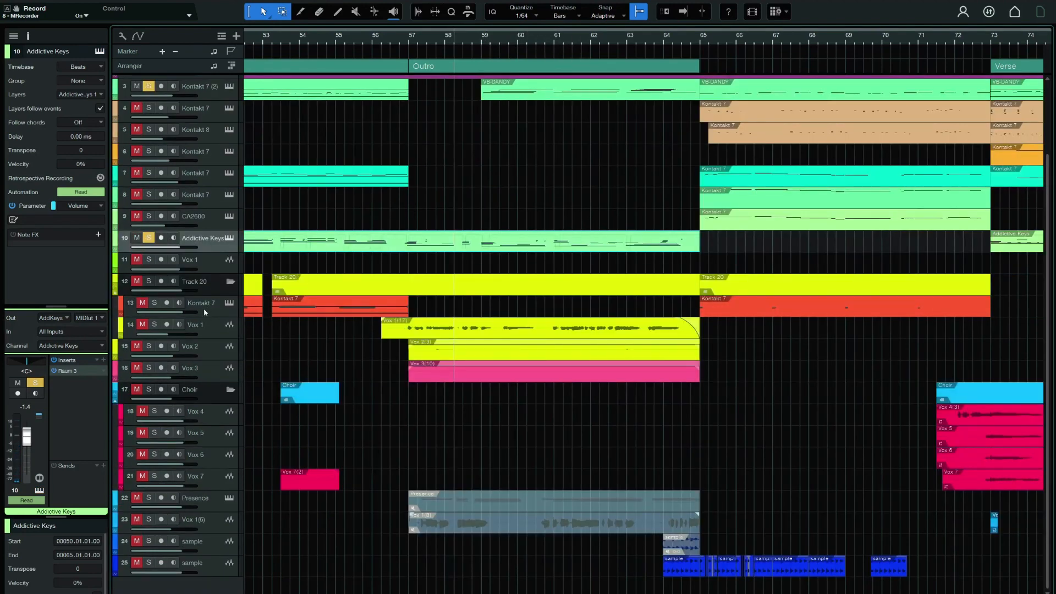
Open the X-Trem effect on track 12, Track 20, and place its window clear of the Outro vocal parts
left_click(201, 284)
double_click(80, 356)
left_click_drag(651, 418, 745, 349)
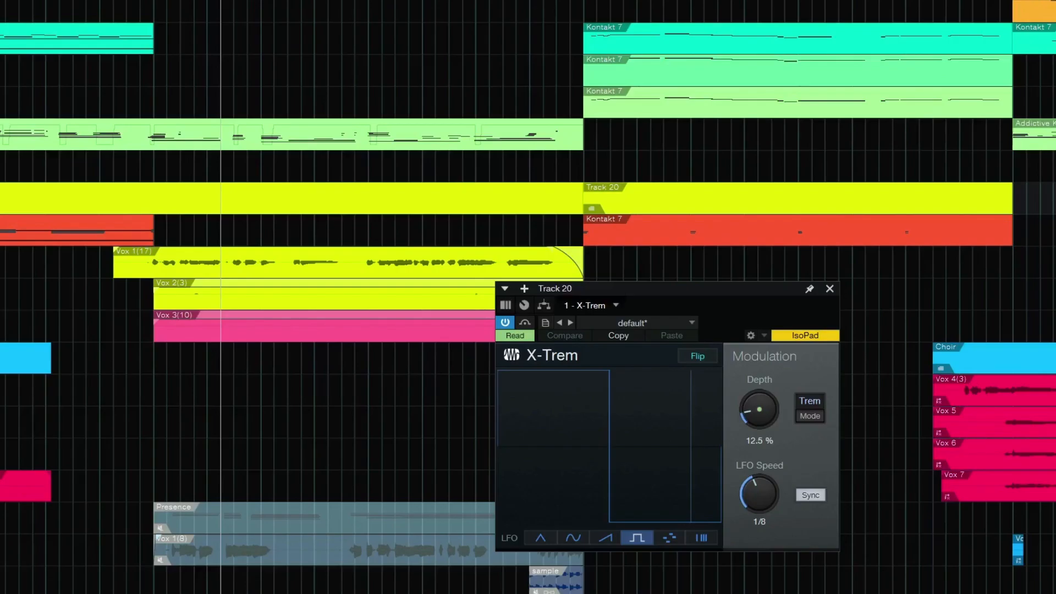
Display the track automation, examine Track 20's curve through the Outro and the following section, and hide it again
key("a")
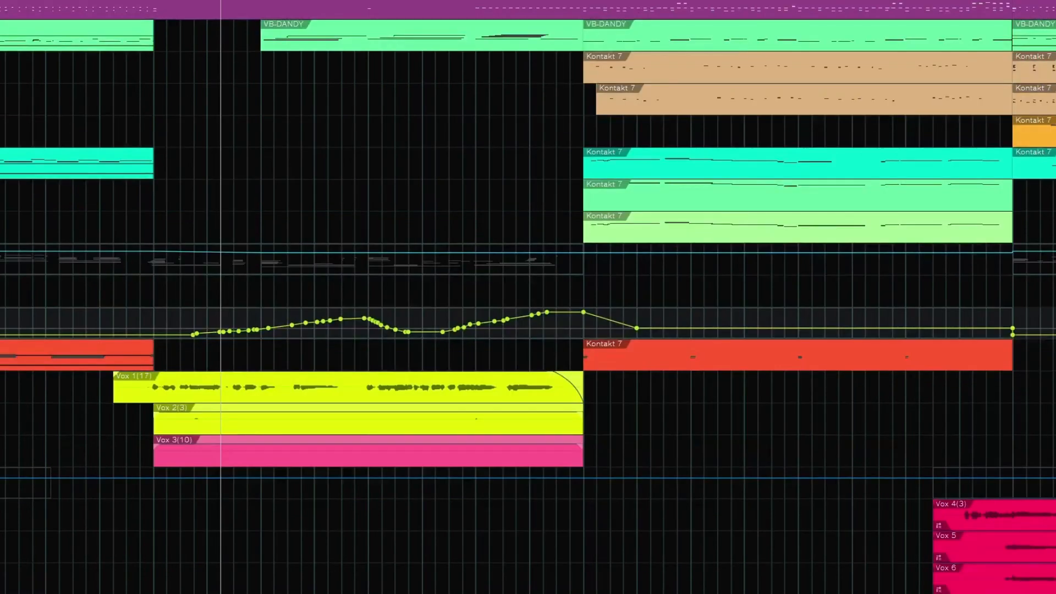
scroll(388, 297, "down", 5)
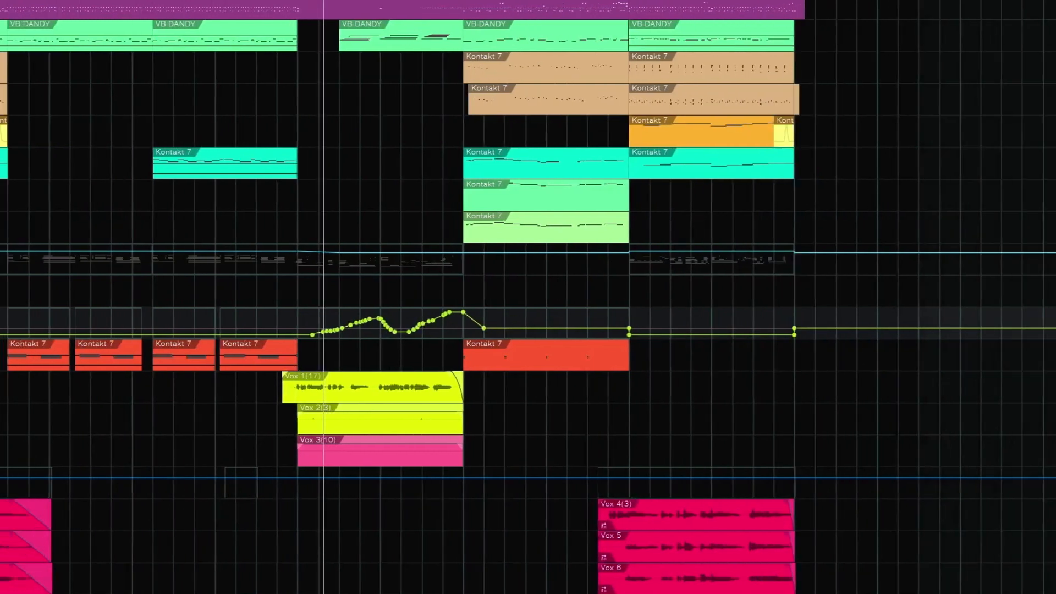
key("a")
scroll(528, 297, "up", 3)
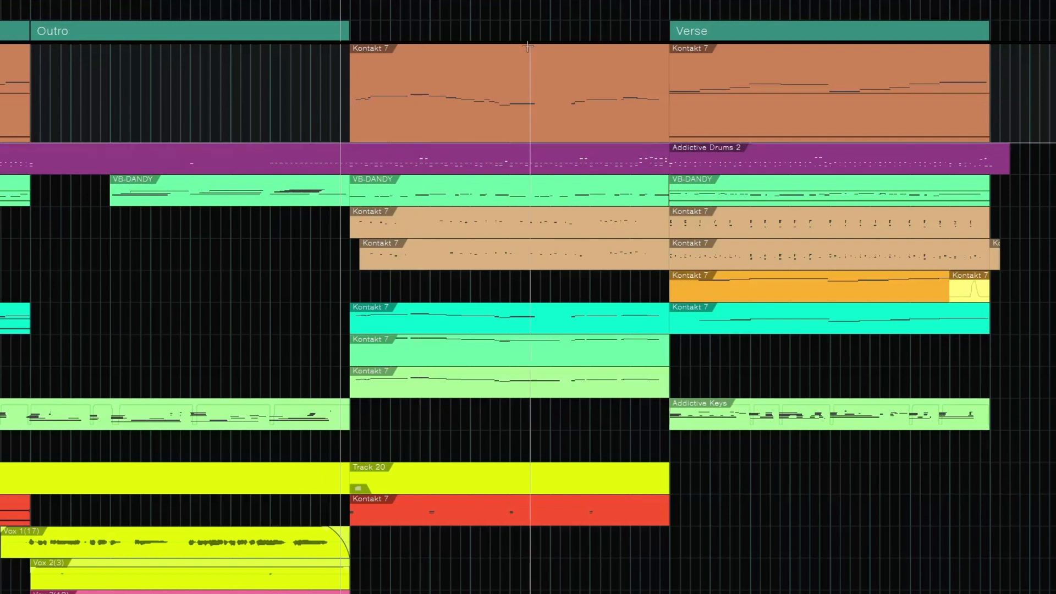
Compare the melody parts on tracks 1, 7 and 8 after the Outro, and play track 8's Kontakt Fuzzotic instrument soloed
left_click(461, 114)
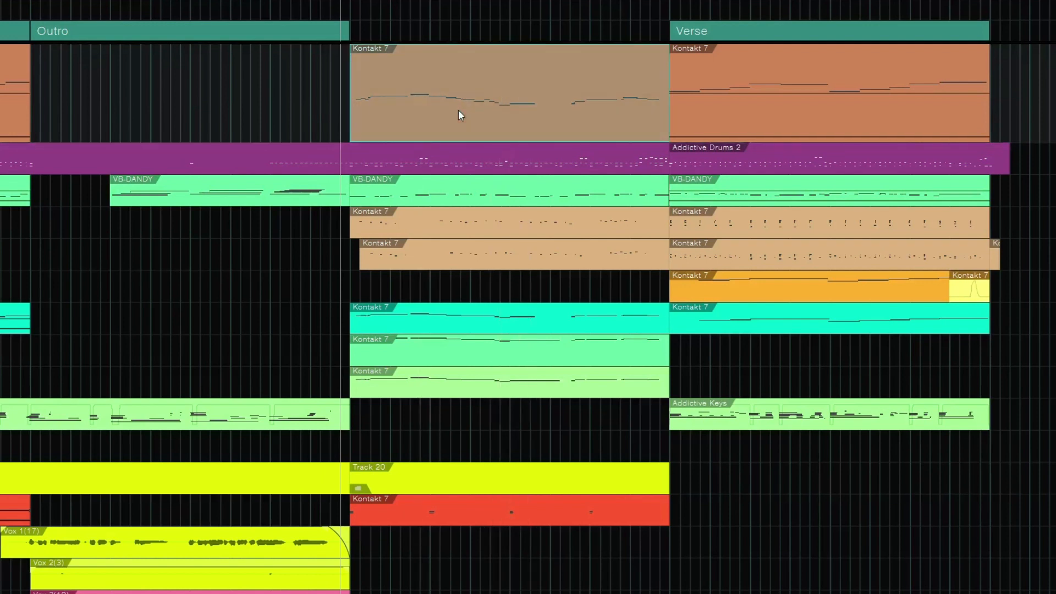
left_click(424, 358)
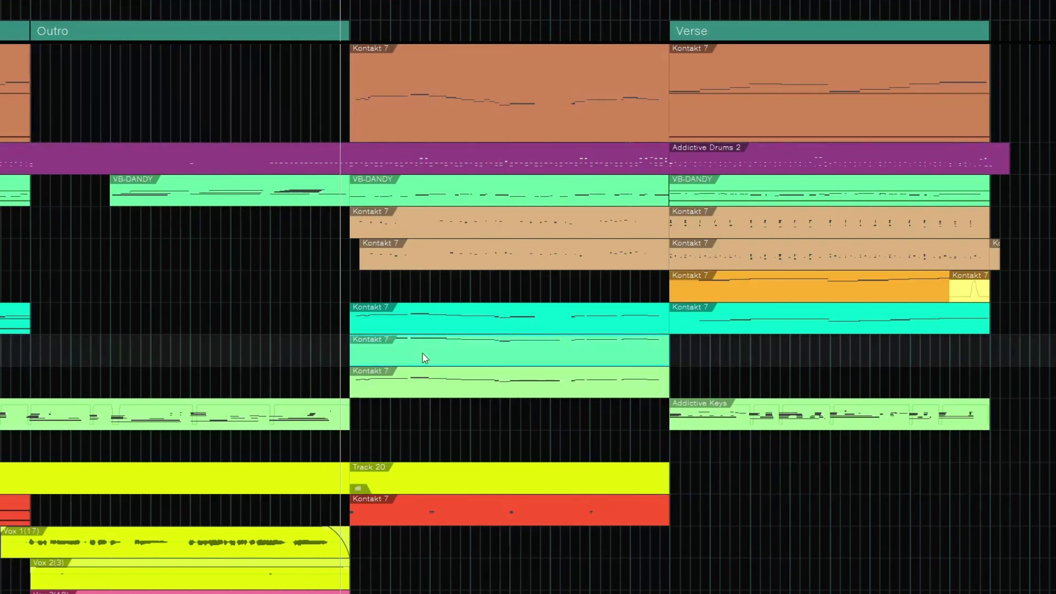
left_click(421, 325)
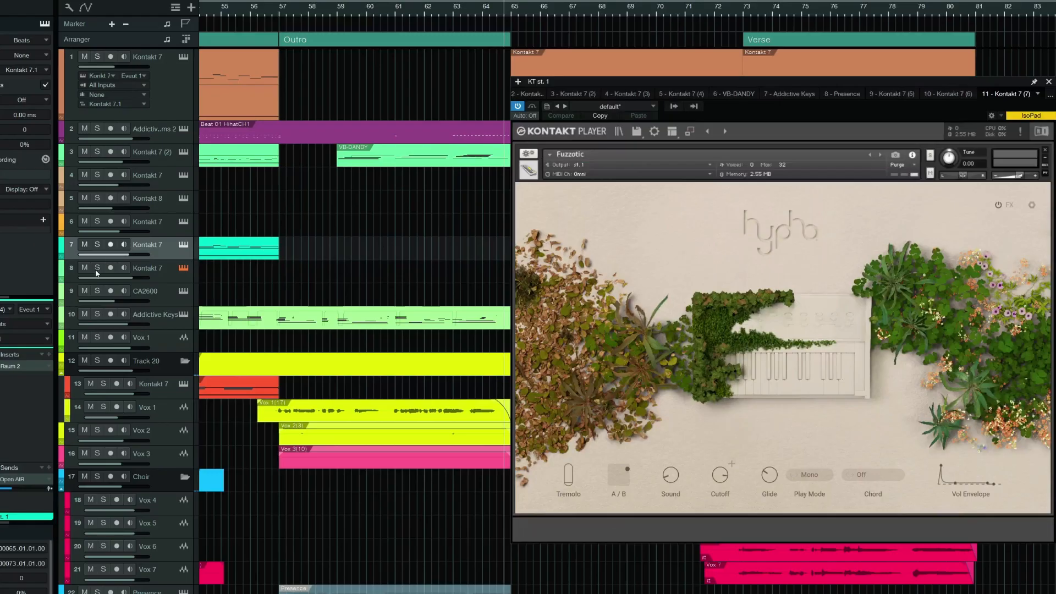
left_click(97, 268)
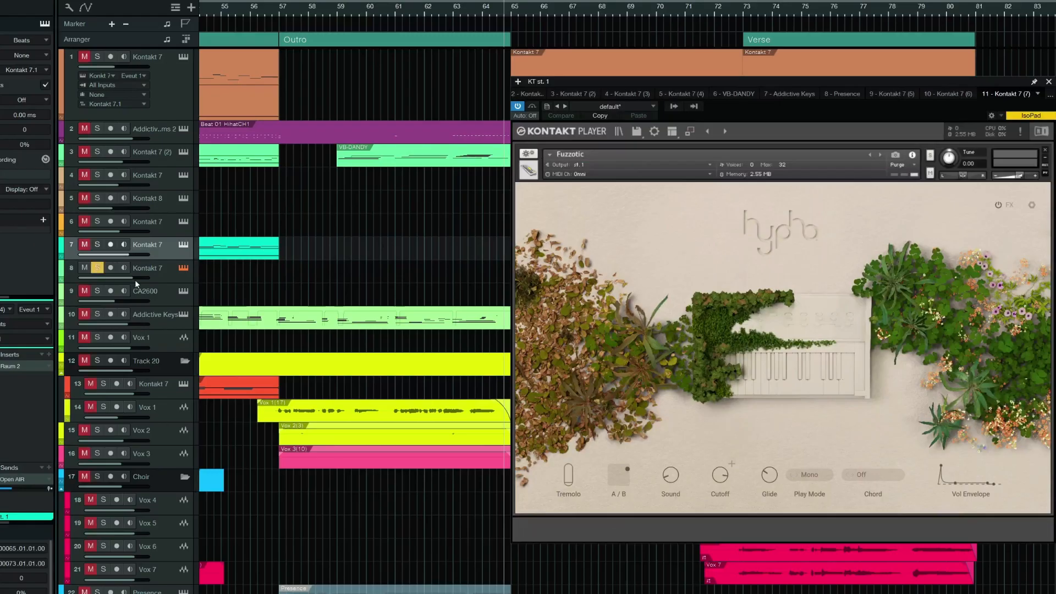
key("space")
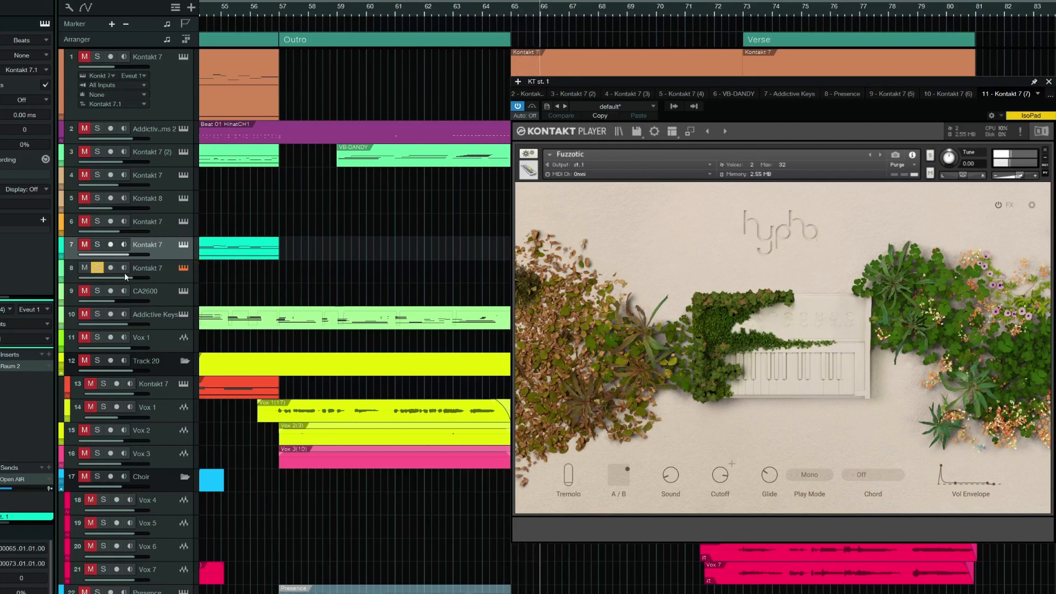
Open track 9's CA2600 synth with the Complex Sync preset and play it soloed from just before bar 65
left_click(151, 292)
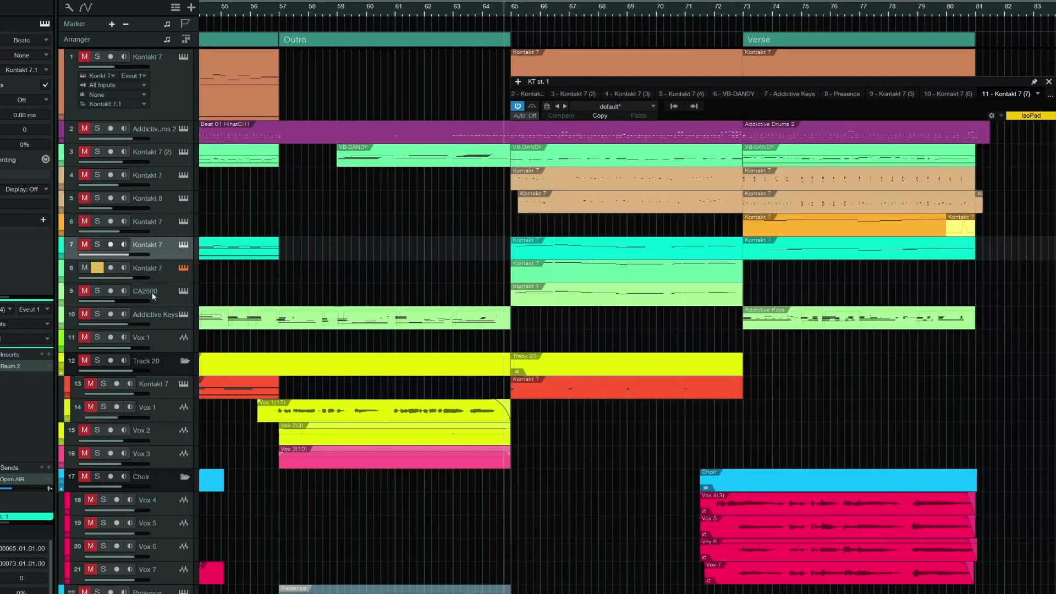
left_click(97, 291)
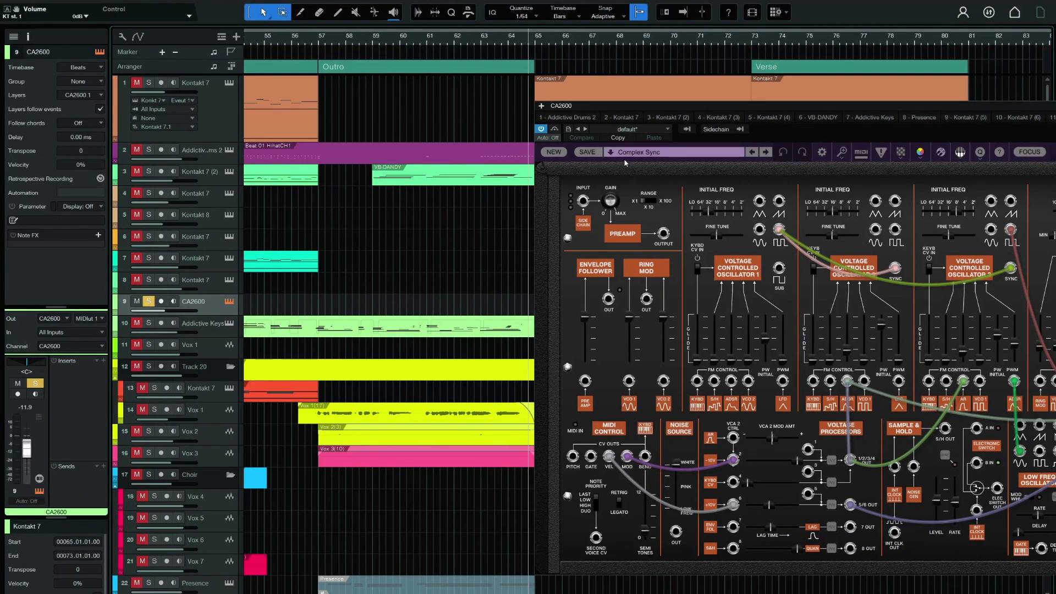
left_click_drag(660, 110, 815, 256)
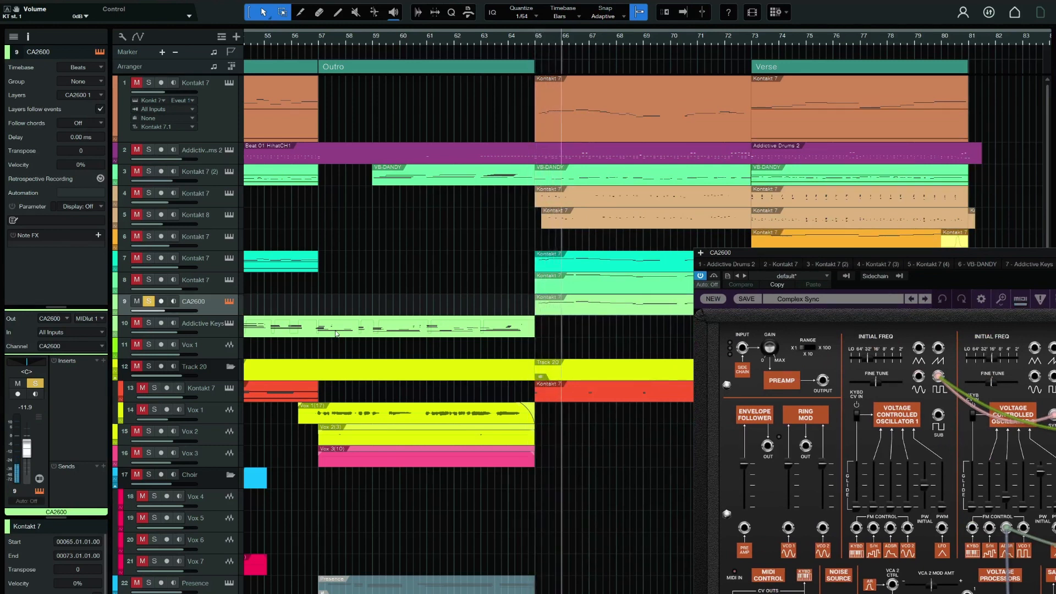
key("space")
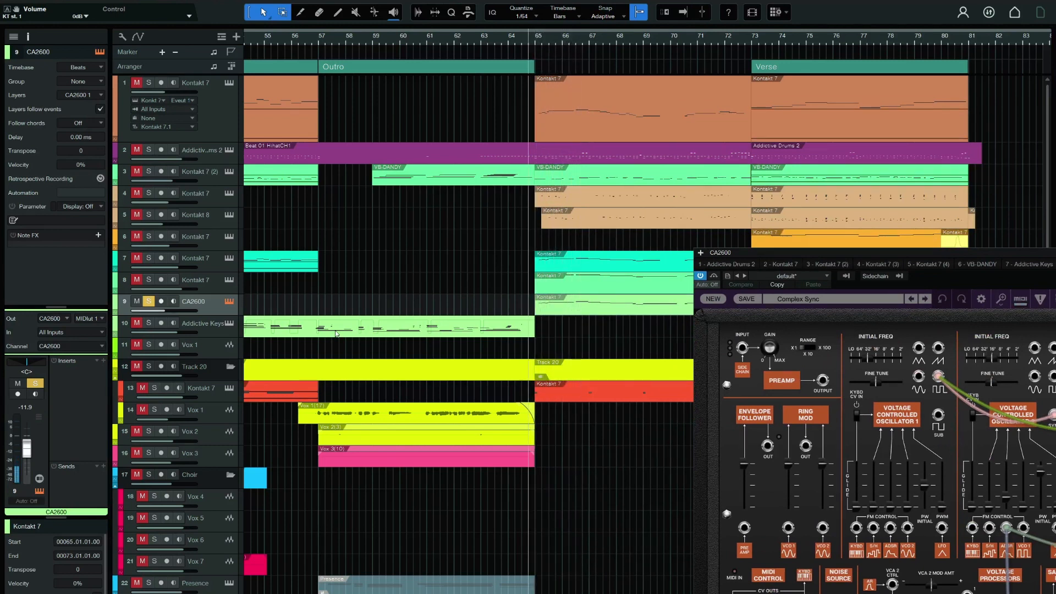
Solo tracks 1, 7, 8 and 9 together, play them from the end of the Outro, and place the playhead at bar 65
left_click(150, 280)
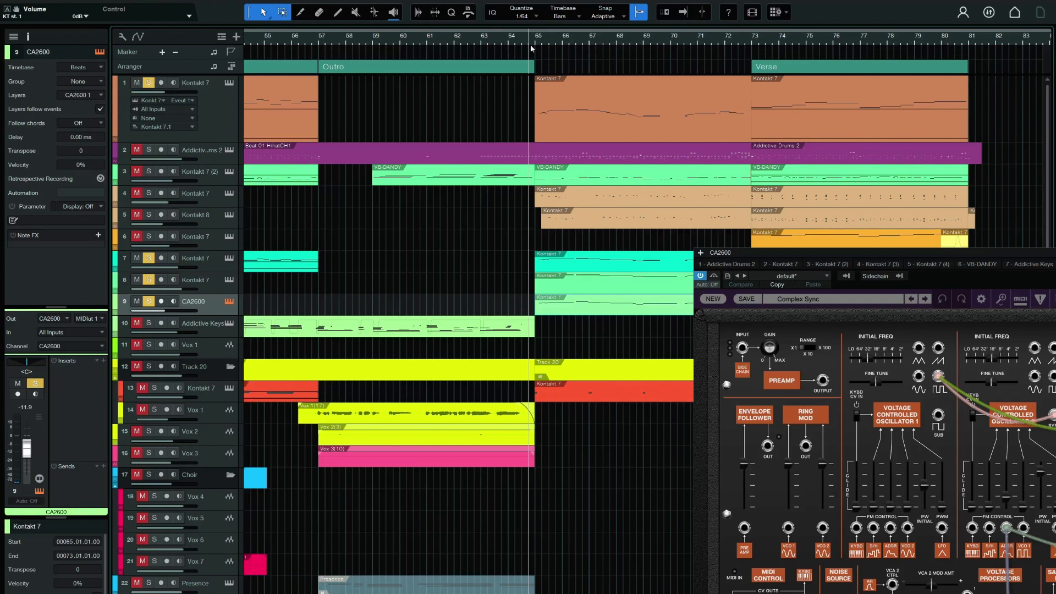
key("space")
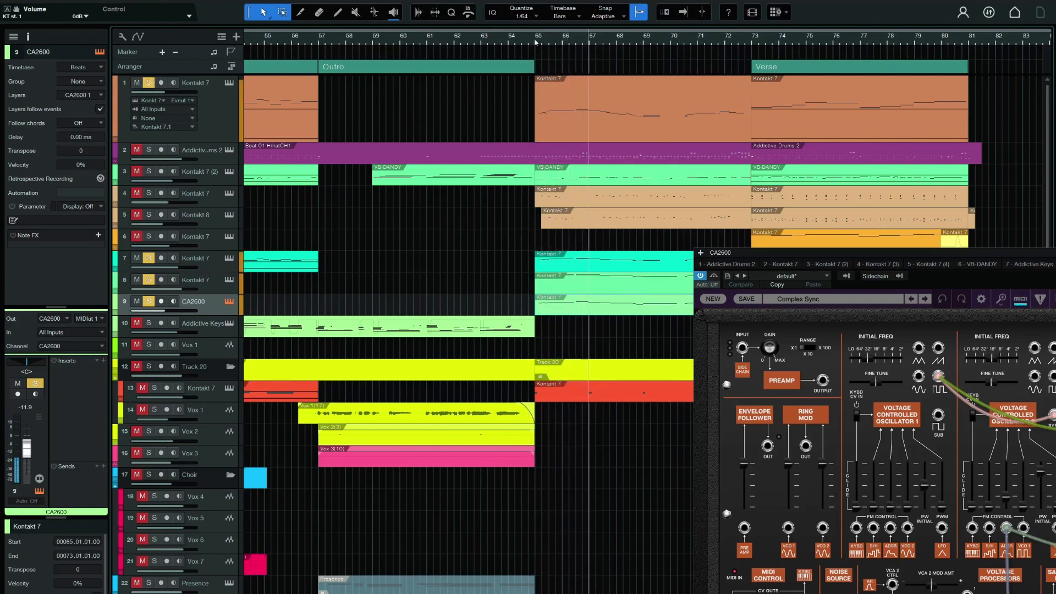
left_click(536, 42)
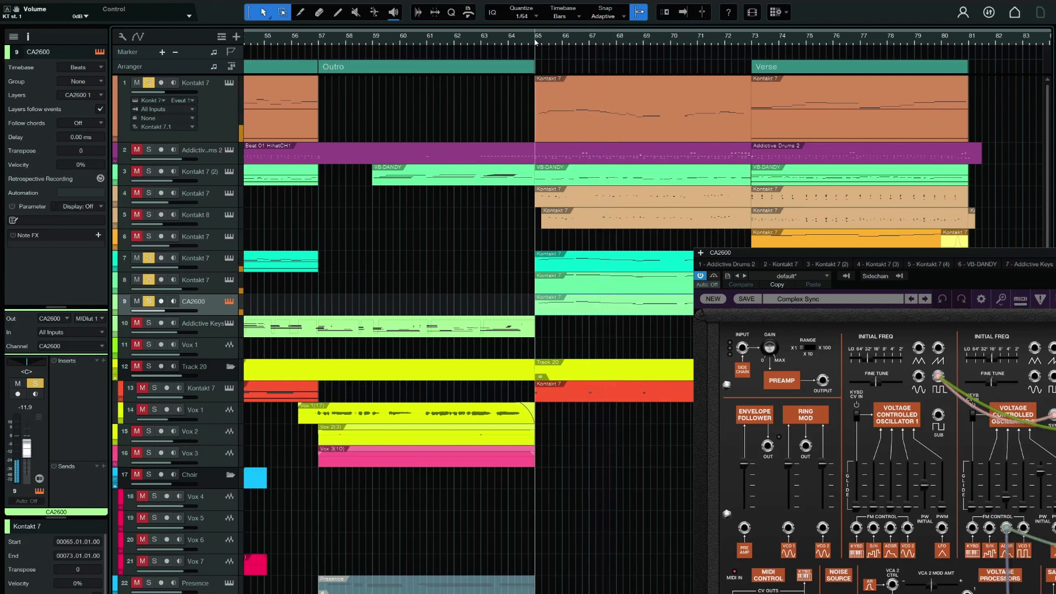
Play tracks 2 to 5 soloed together from bar 65, and close the CA2600 window
left_click(149, 172, "ctrl")
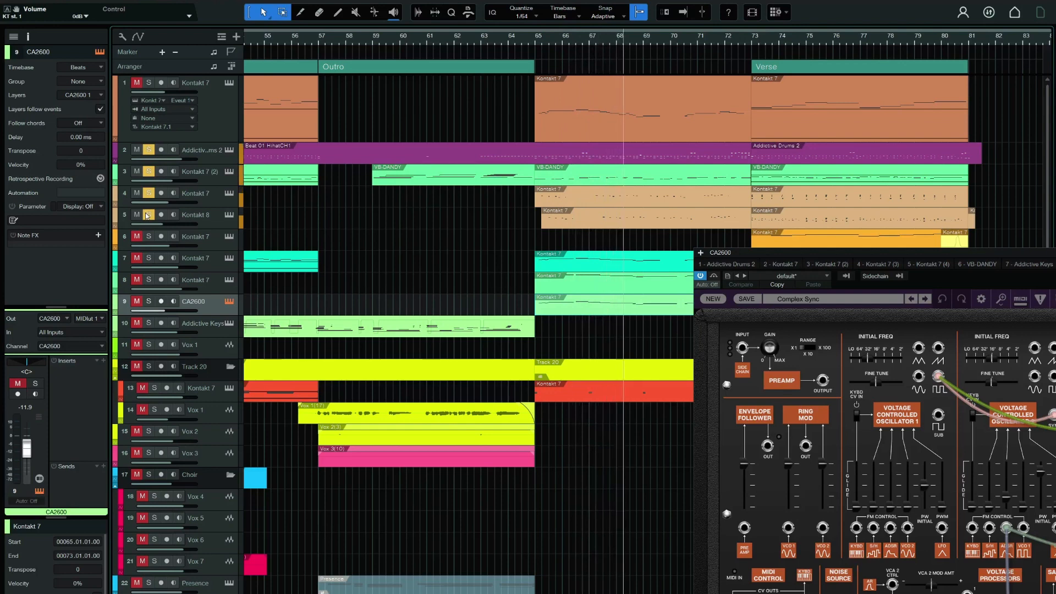
key("space")
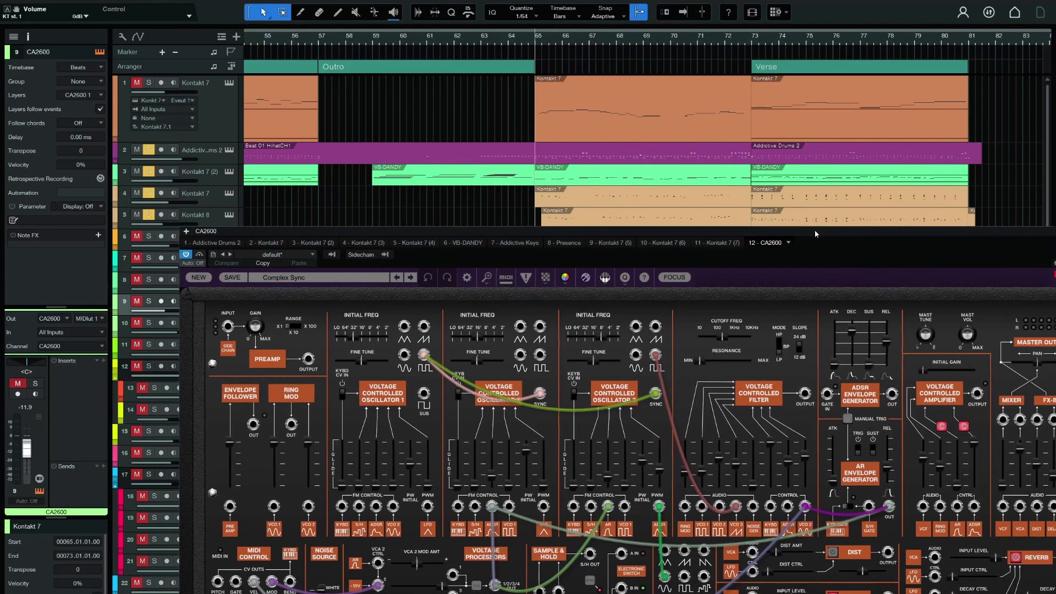
left_click_drag(1012, 235, 825, 231)
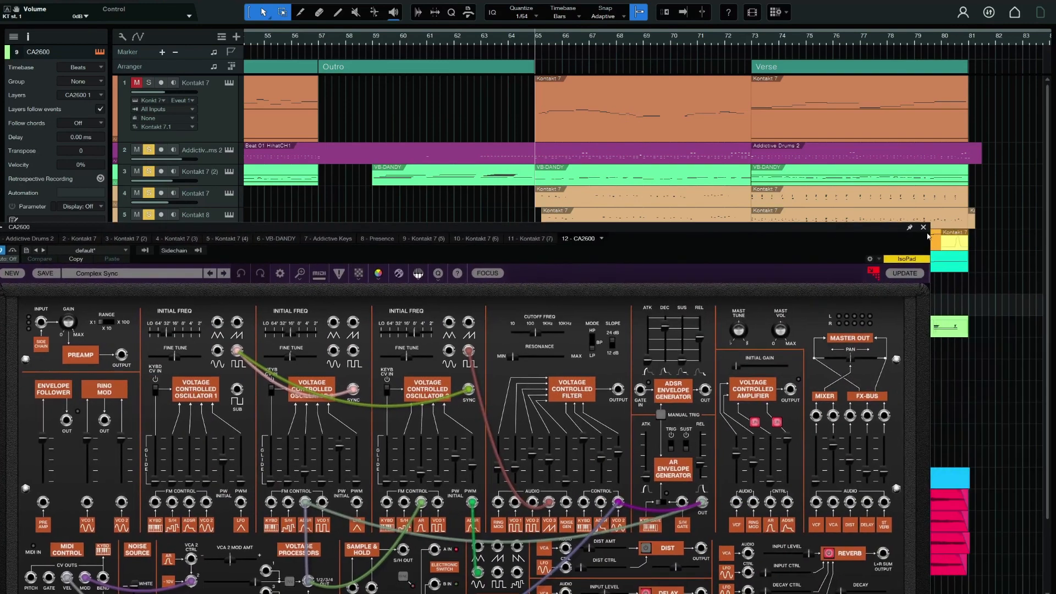
left_click(923, 228)
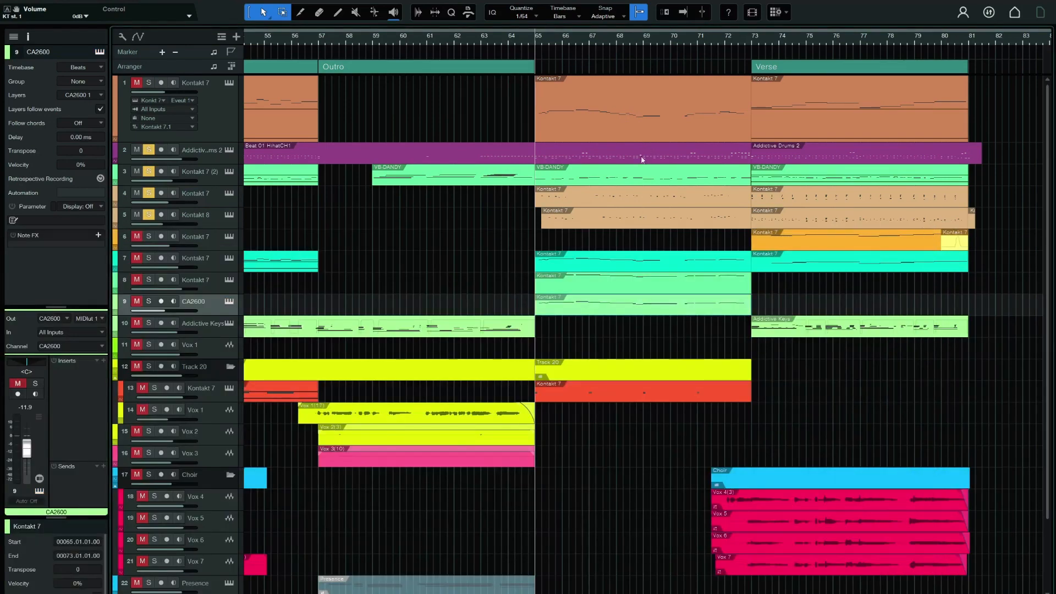
Open track 2's Addictive Drums 2 part in the drum editor and play it from bar 65, soloed together with track 3
double_click(601, 160)
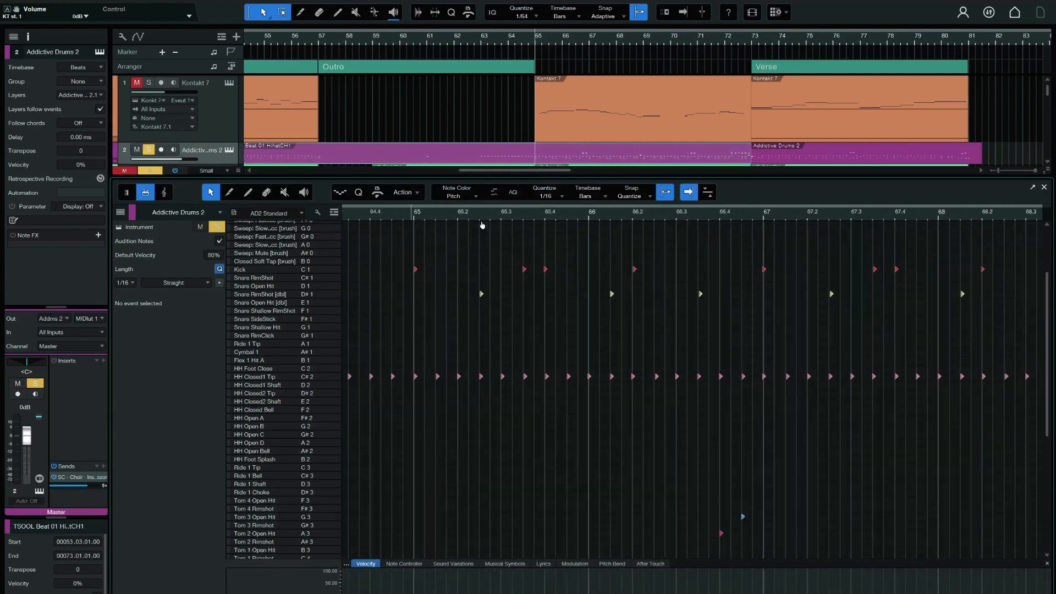
scroll(338, 128, "down", 1)
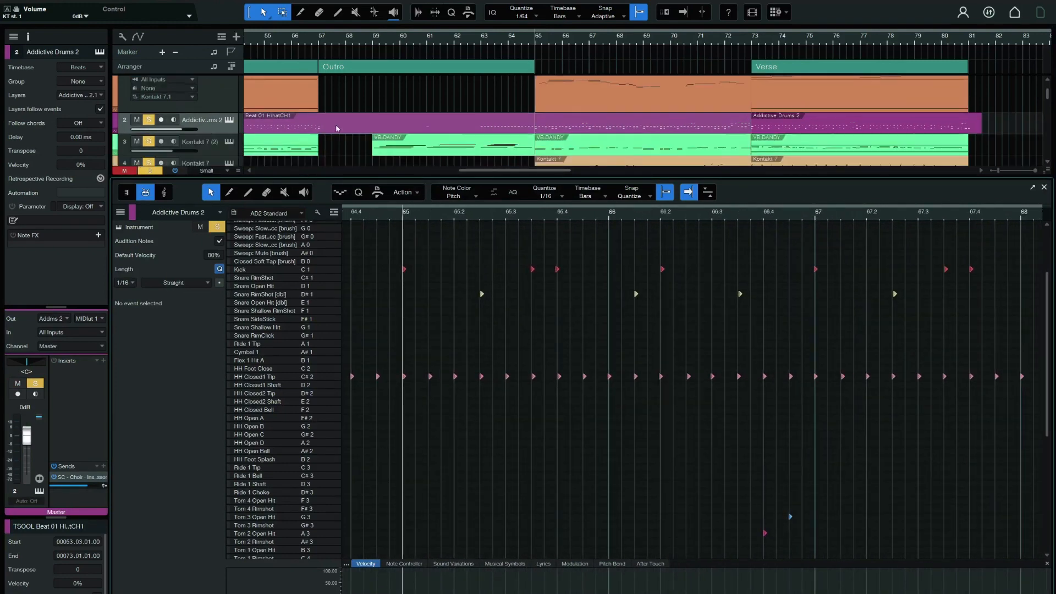
scroll(178, 150, "down", 1)
key("space")
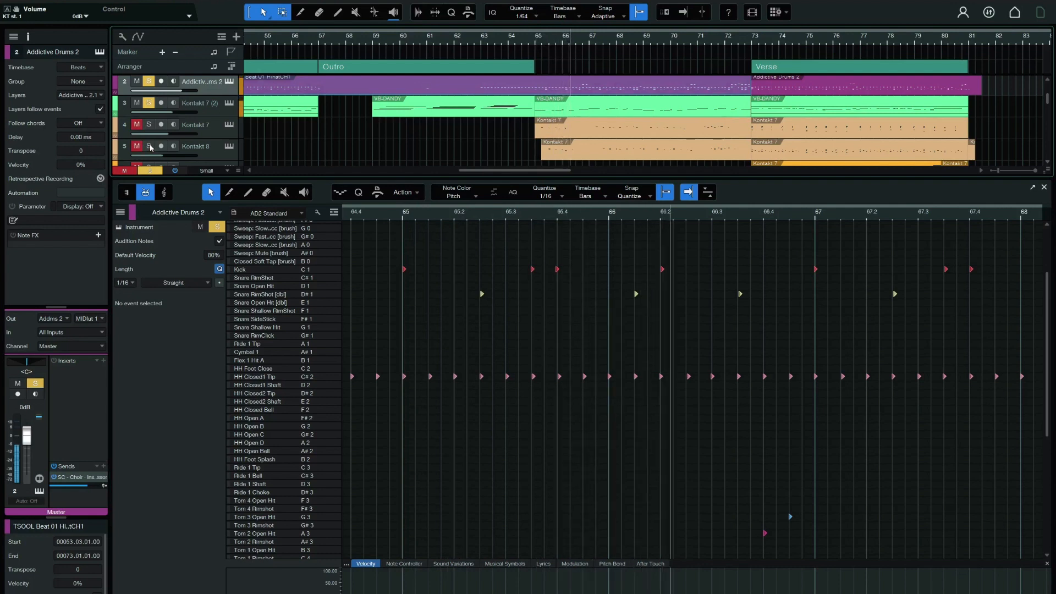
key("space")
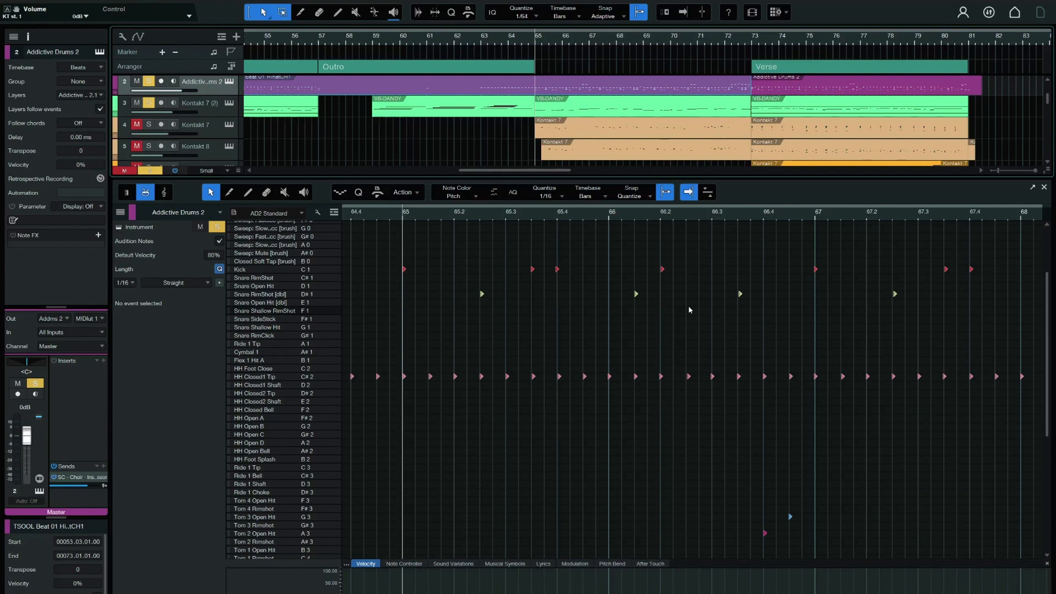
key("space")
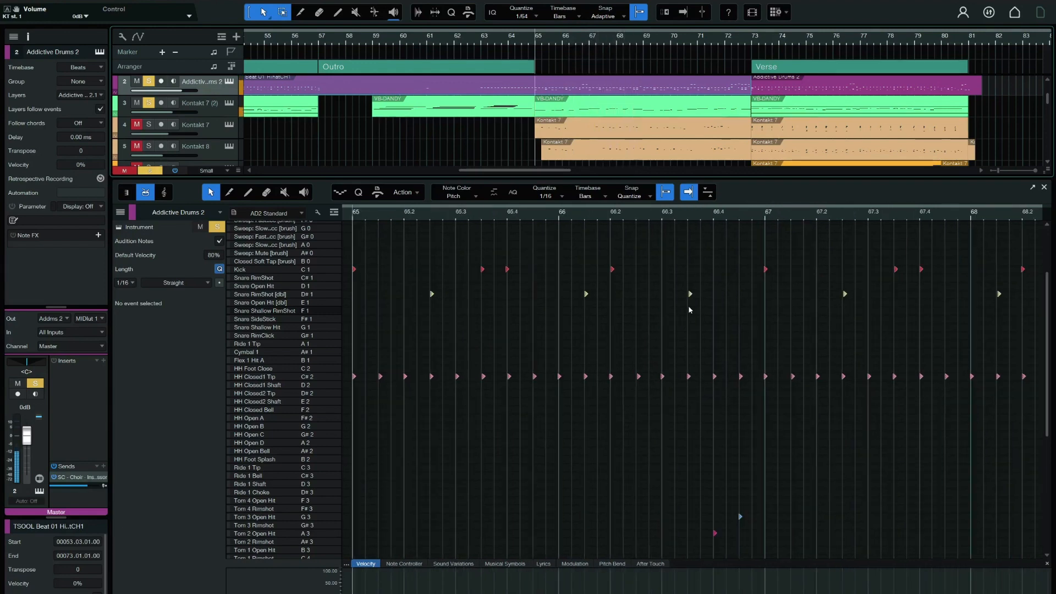
Close the drum editor, clear the solos, and play the full arrangement from bar 72 through the final Verse
left_click(1044, 188)
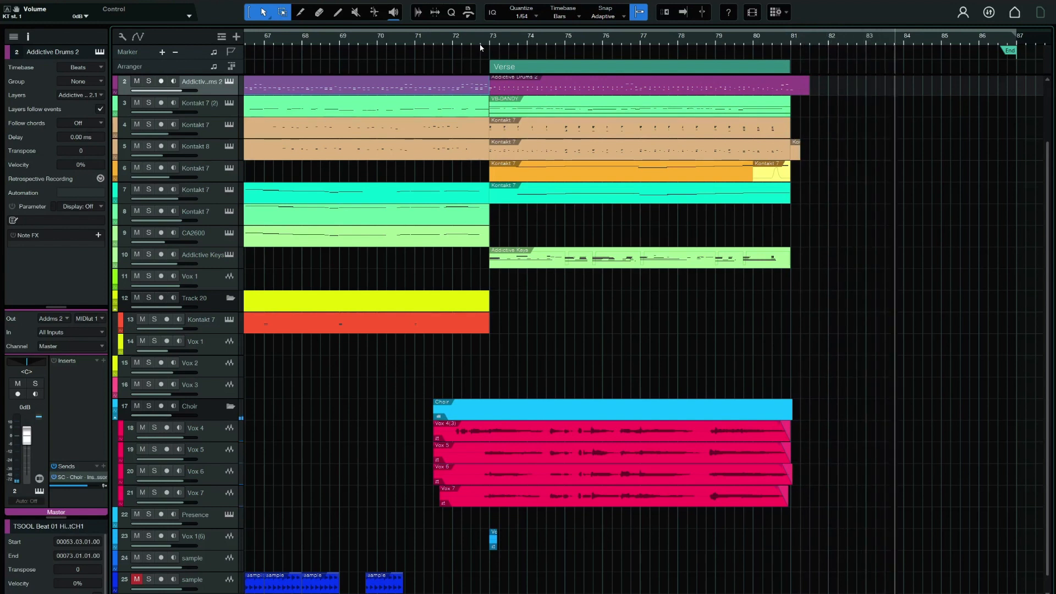
key("space")
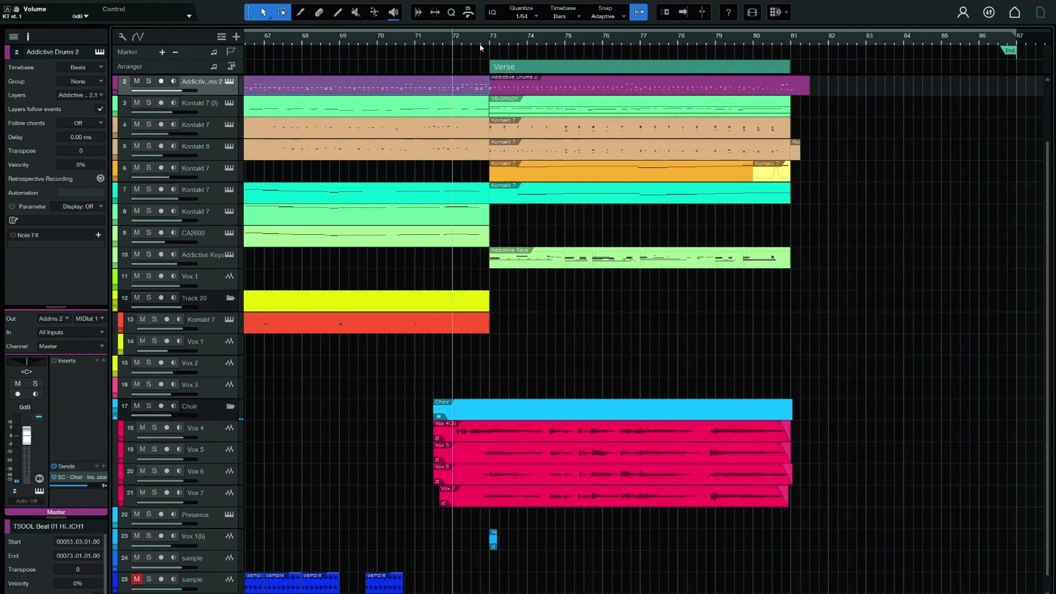